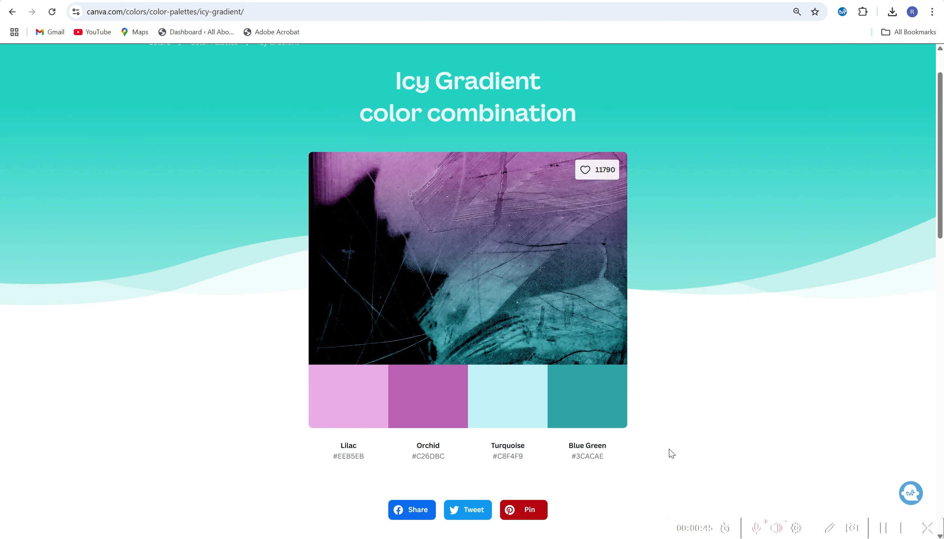
- Copy the Blue Green hex code #3CACAE from the Icy Gradient palette
click(589, 398)
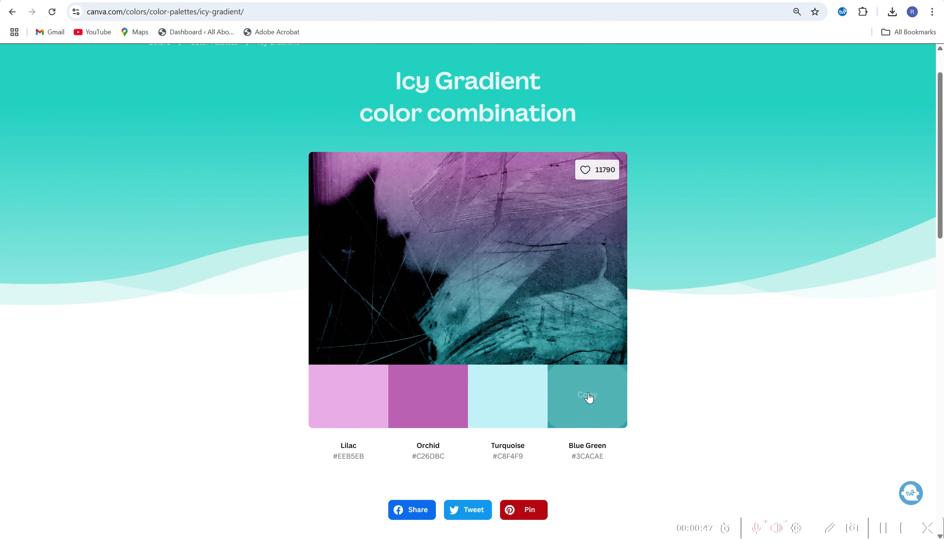
- Paste a square onto blank page 4 and colour it Blue Green #3CACAE
key(ctrl+Tab)
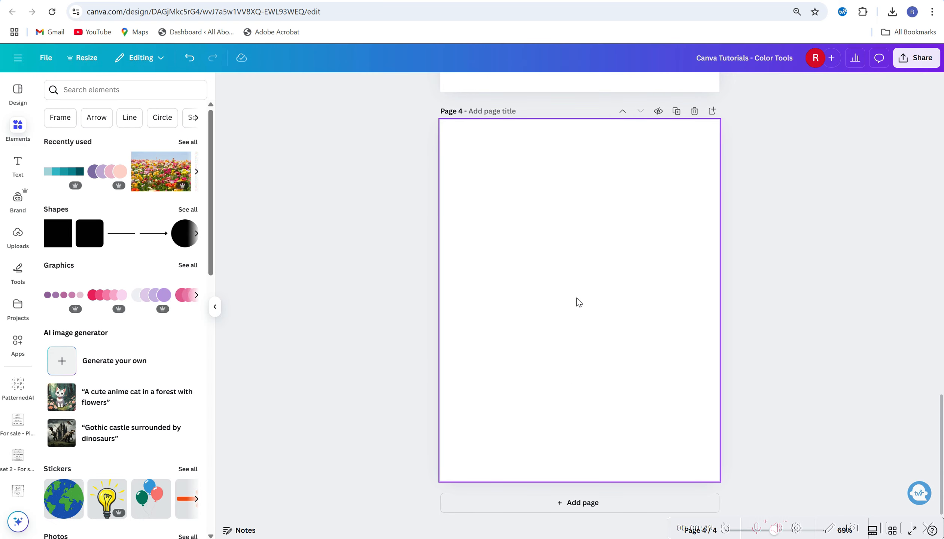
key(ctrl+v)
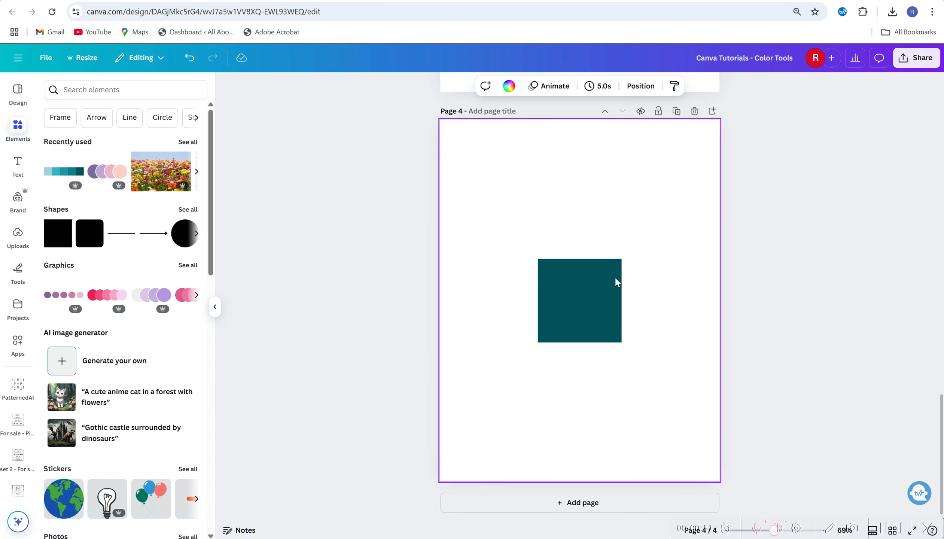
click(351, 85)
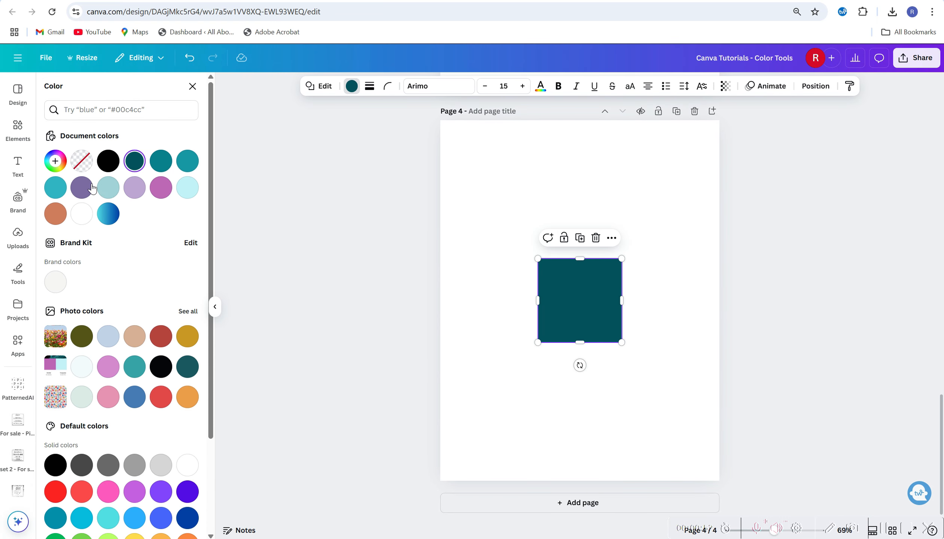
click(55, 160)
text(#3CACAE)
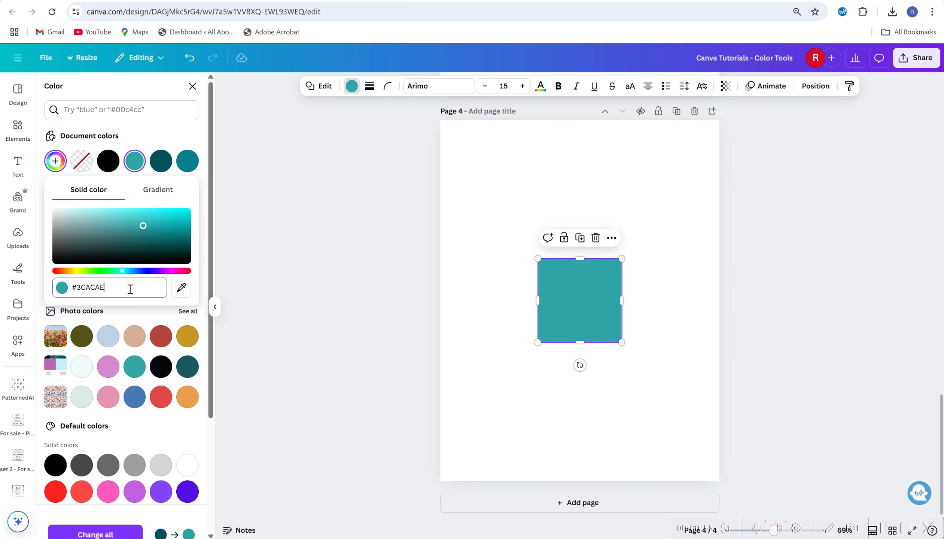
click(685, 239)
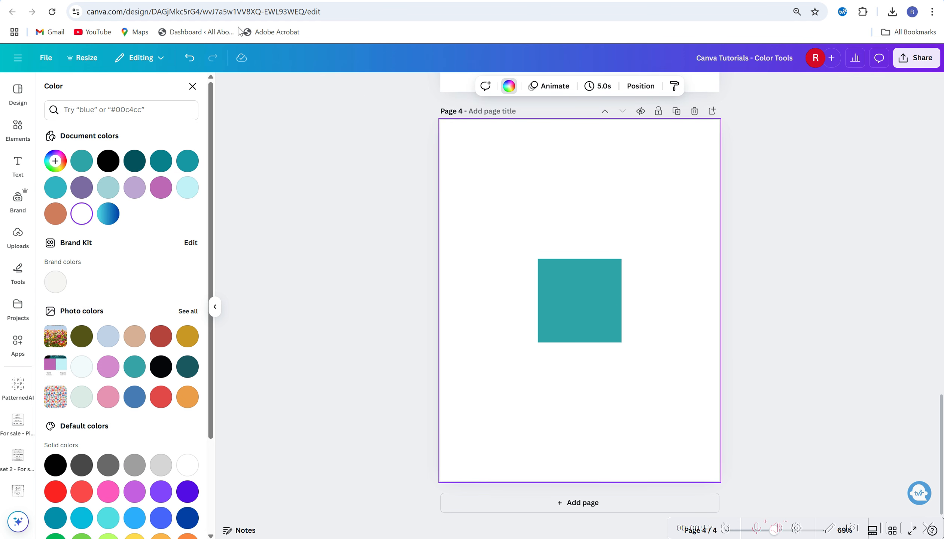
click(79, 1)
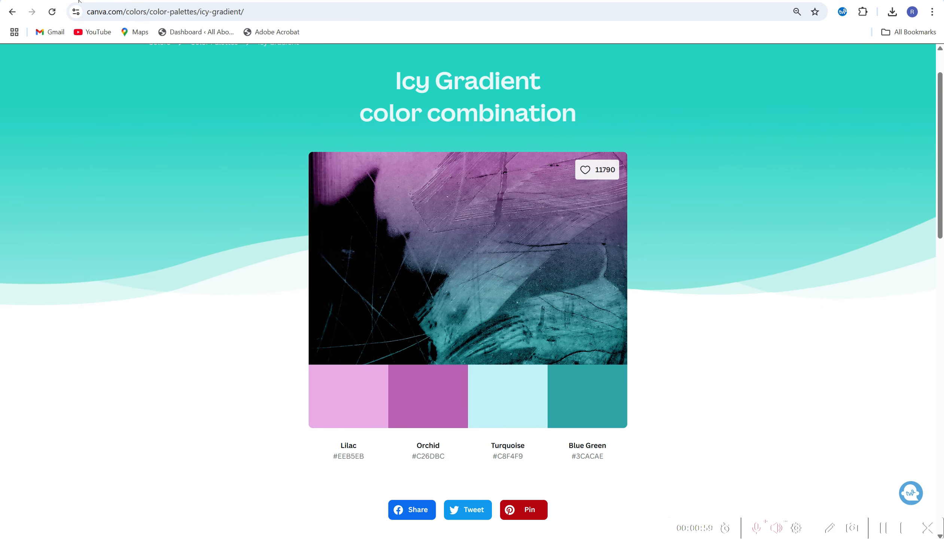
- Snip the four Icy Gradient swatches with their names and copy the image
key(alt+Tab)
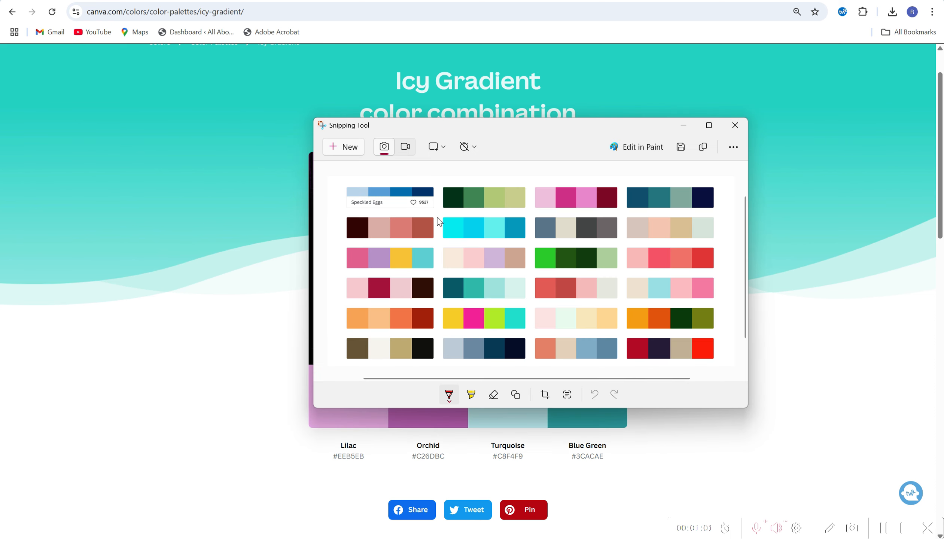
click(357, 153)
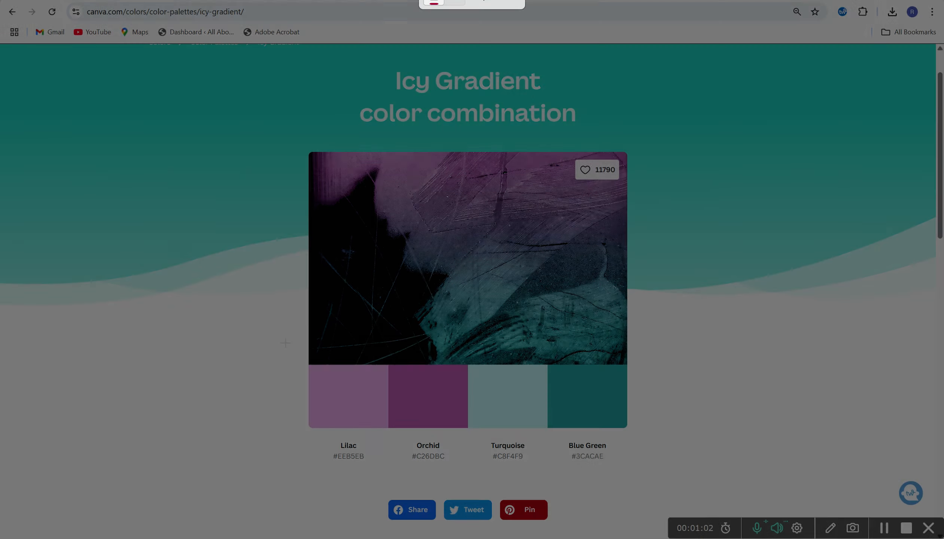
drag(284, 340, 683, 467)
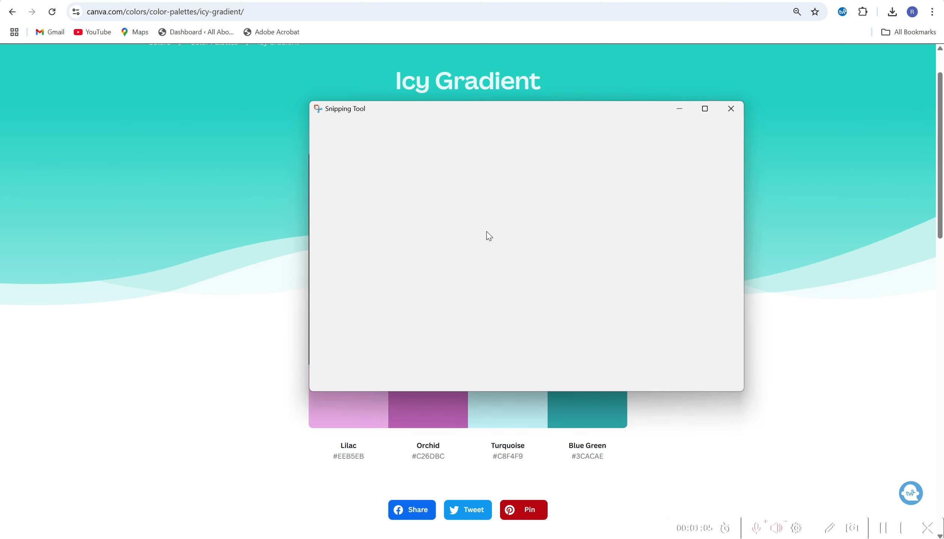
right_click(490, 233)
click(523, 258)
key(alt+Tab)
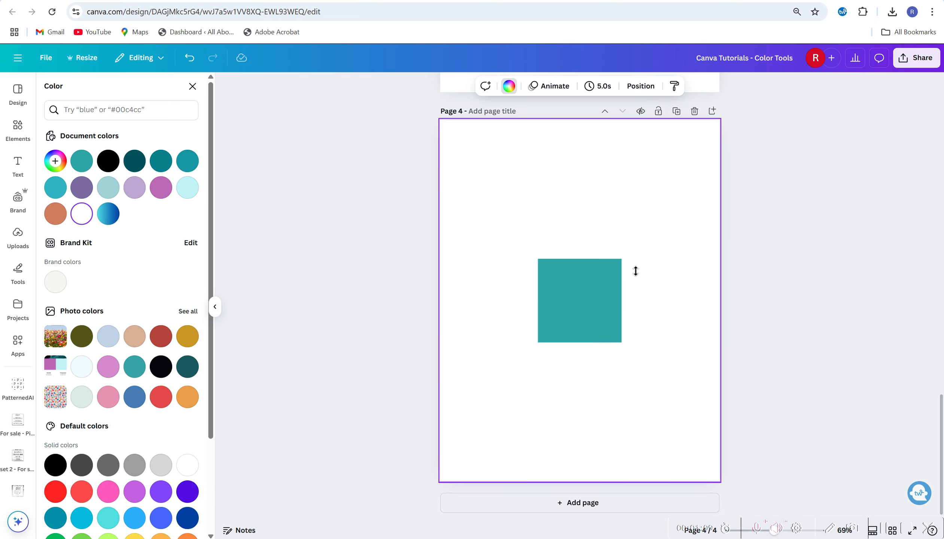
- Place the swatch screenshot above the teal square and add a duplicate square in Orchid #C473BE
key(ctrl+v)
drag(625, 302, 611, 200)
click(610, 302)
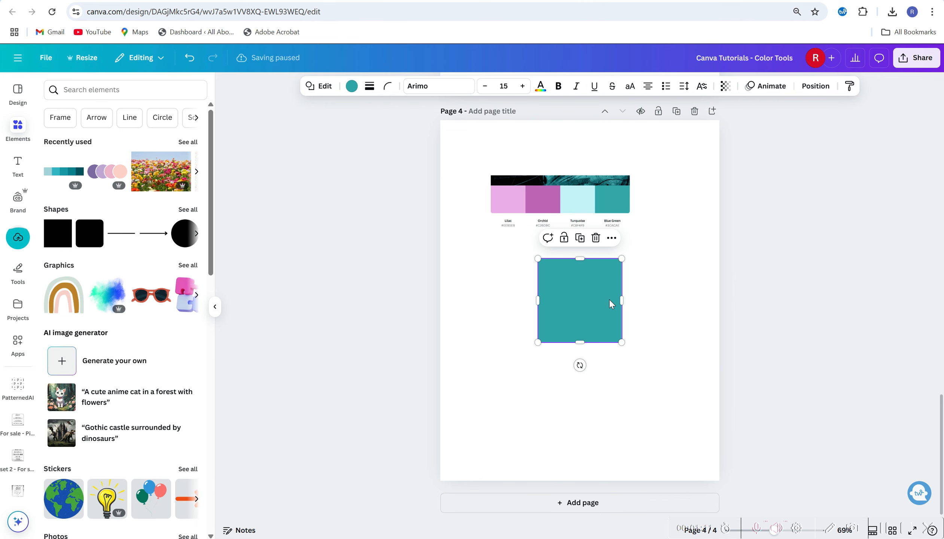
key(ctrl+d)
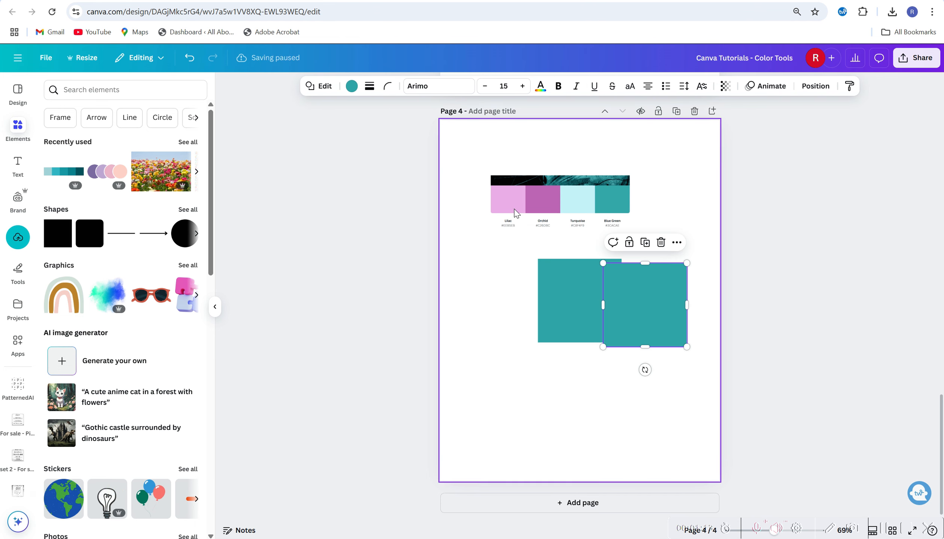
click(352, 86)
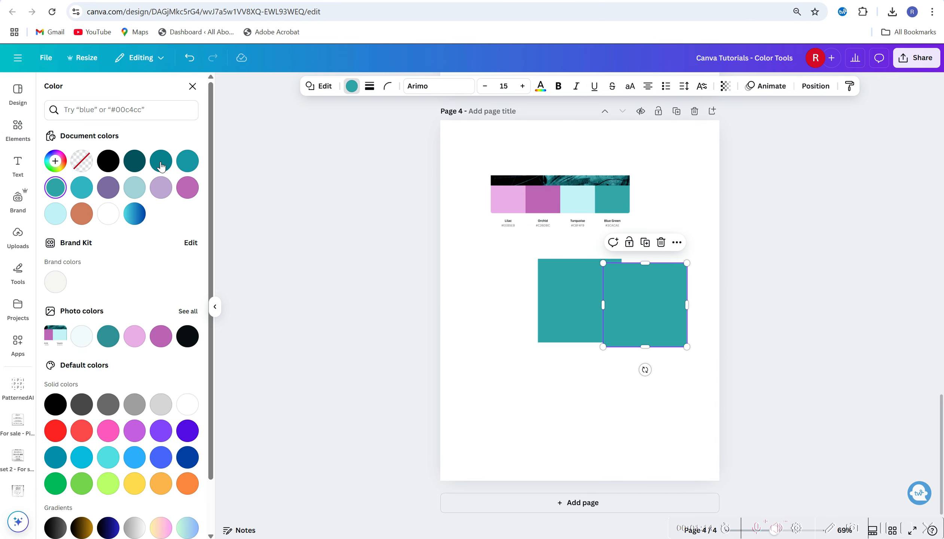
click(55, 161)
click(181, 287)
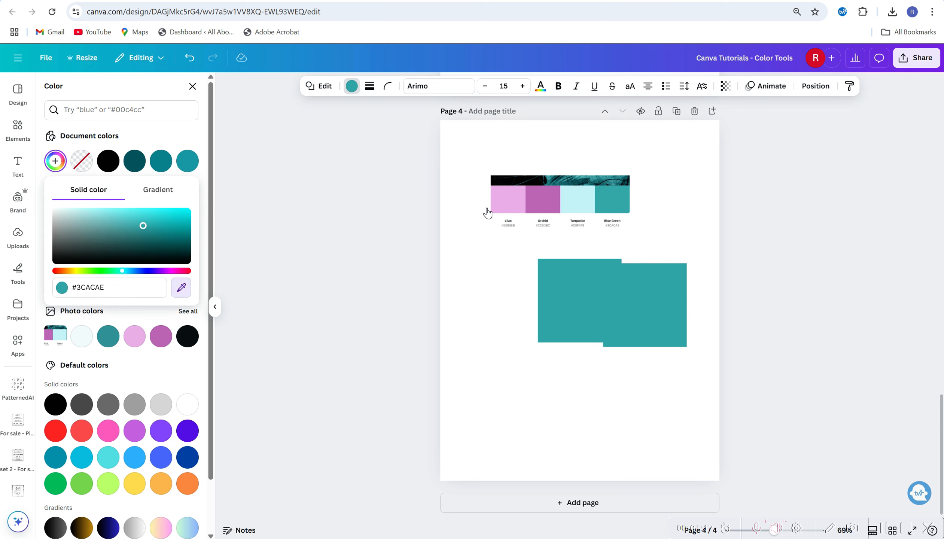
click(543, 201)
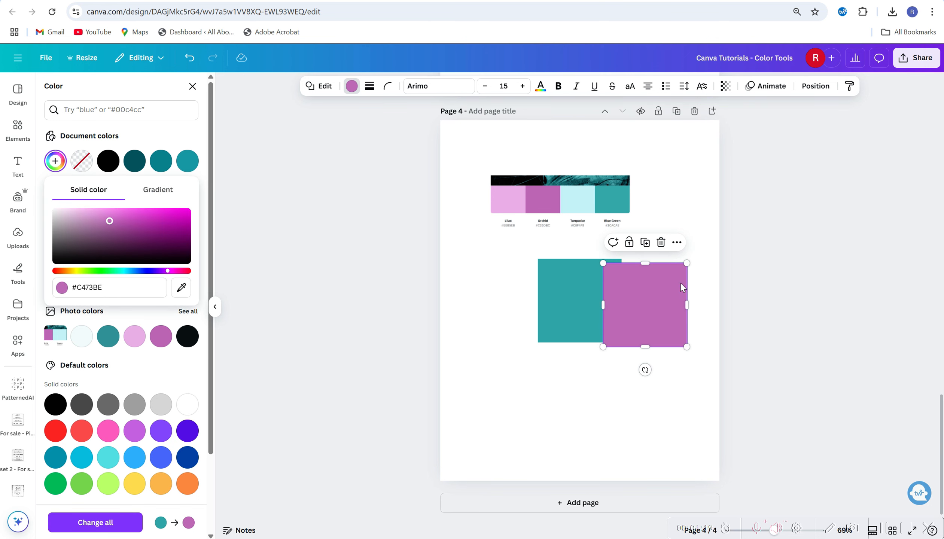
click(716, 286)
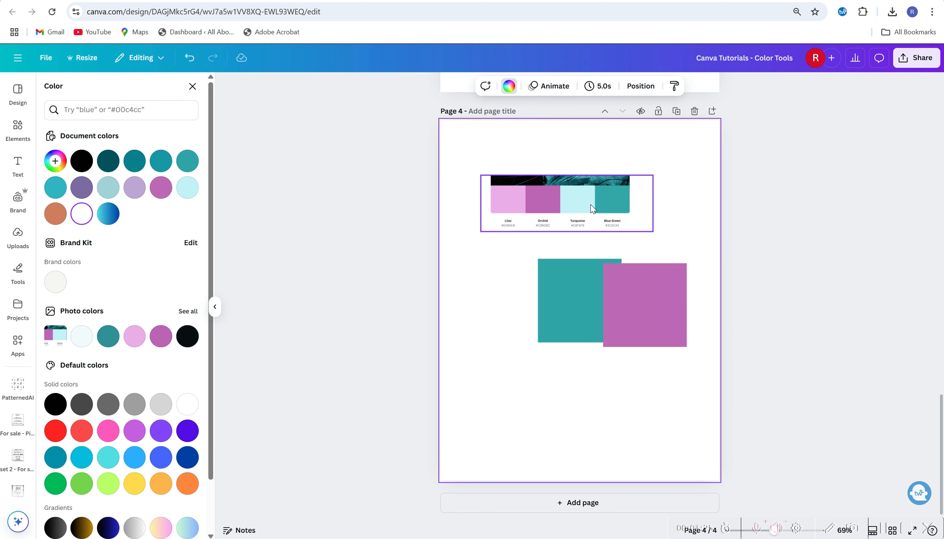
click(94, 2)
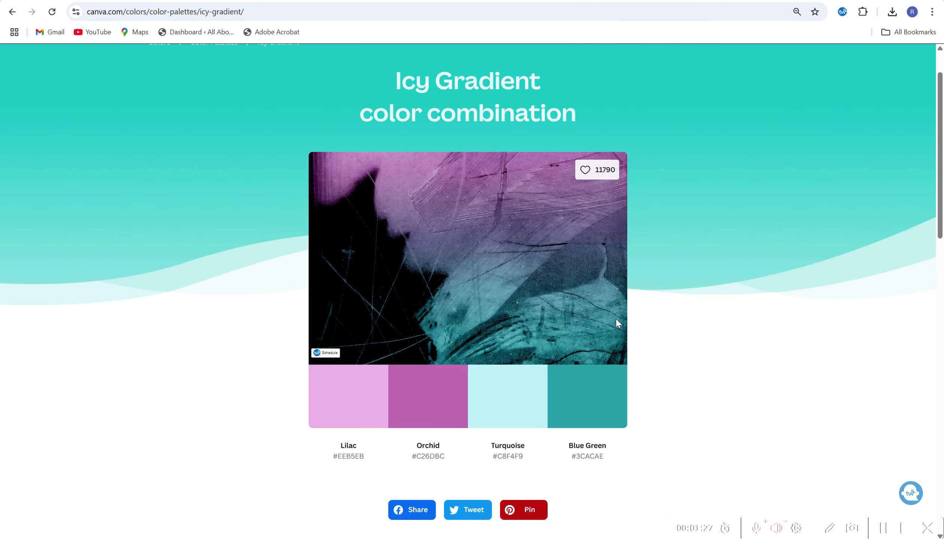
- Browse the colour palette list and open the Cheeky Marguerita palette
click(12, 12)
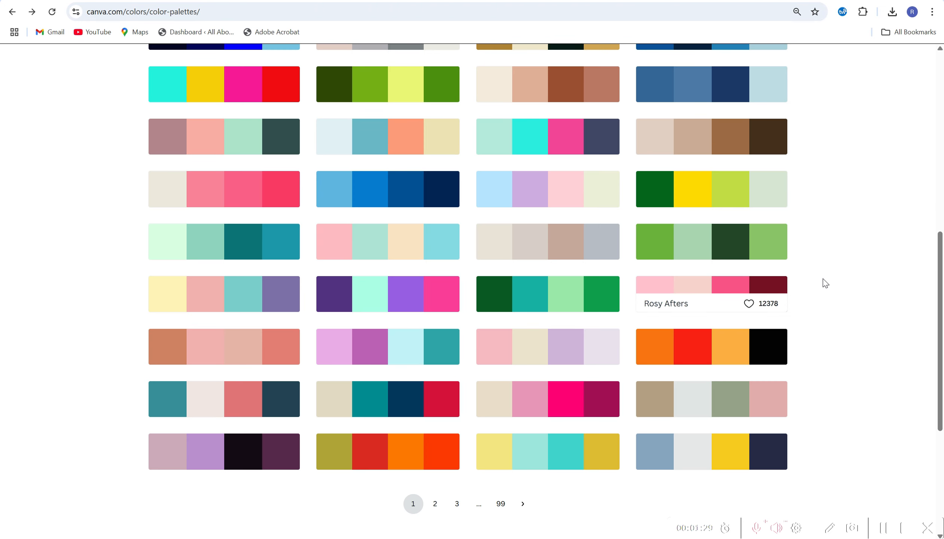
scroll(827, 270, up, 3)
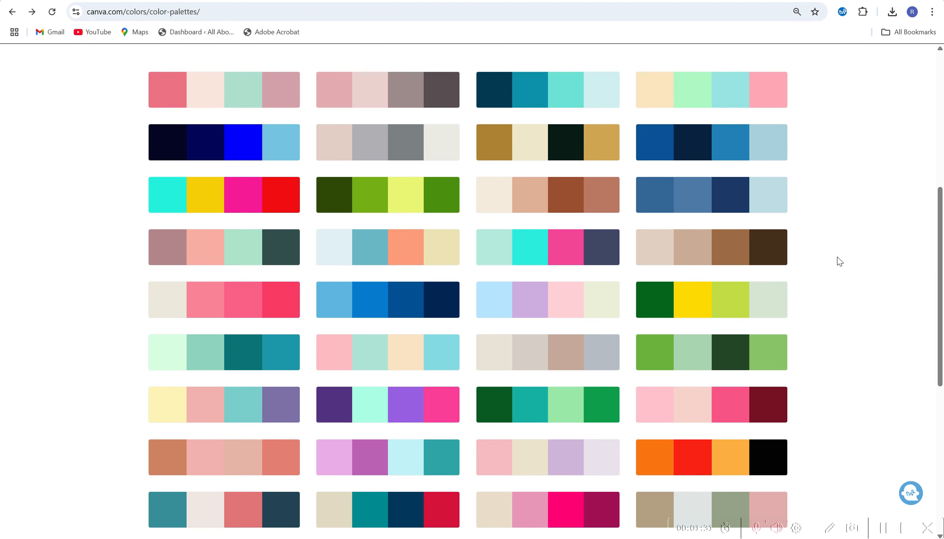
scroll(837, 261, up, 3)
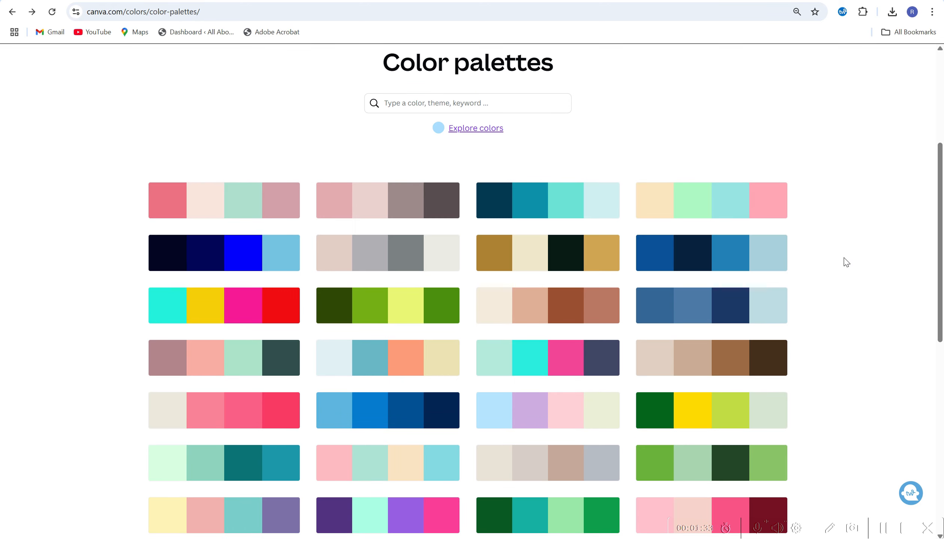
scroll(855, 254, down, 5)
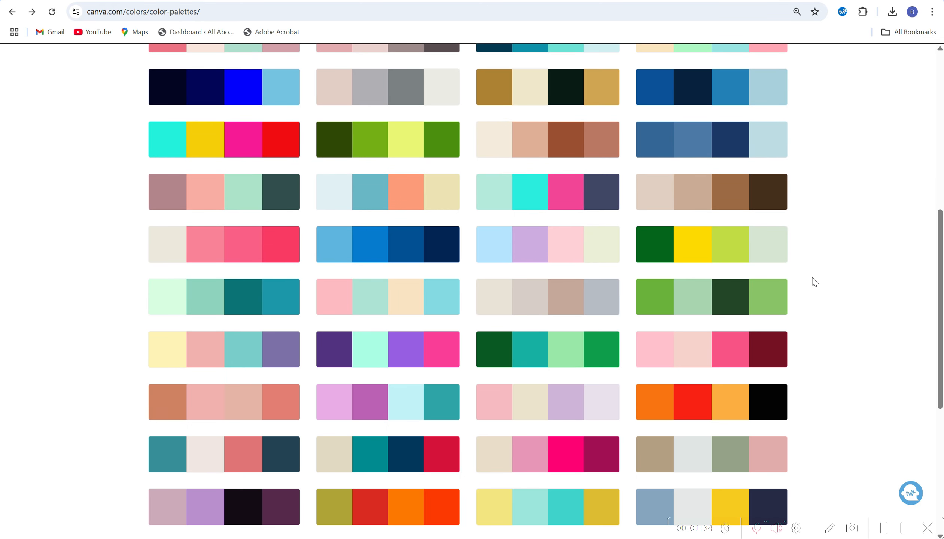
click(739, 242)
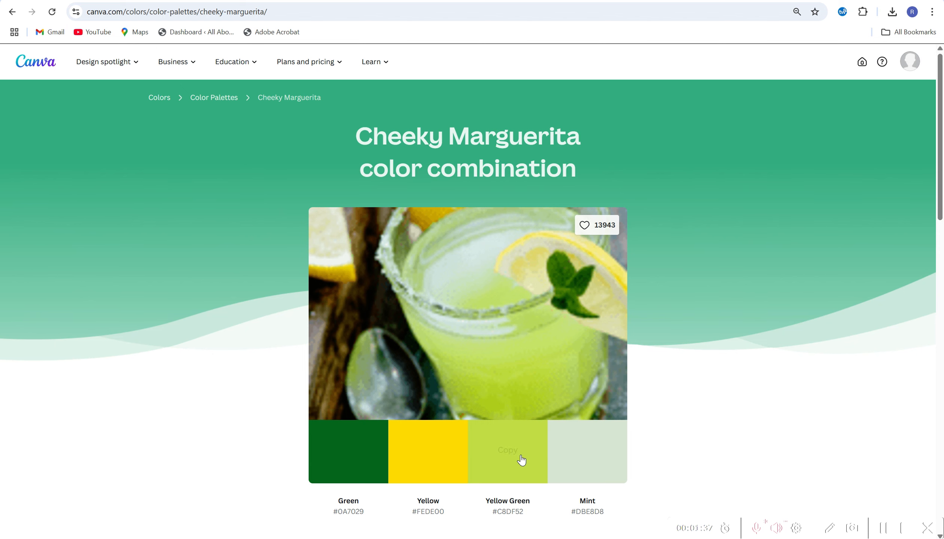
click(202, 2)
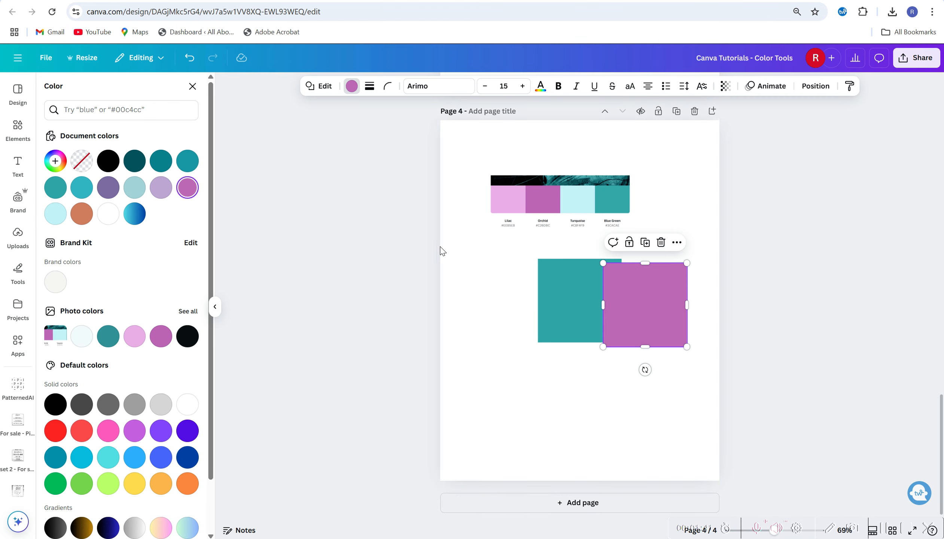
- Recolour the second square on page 4 with the copied Yellow Green hex code
click(352, 87)
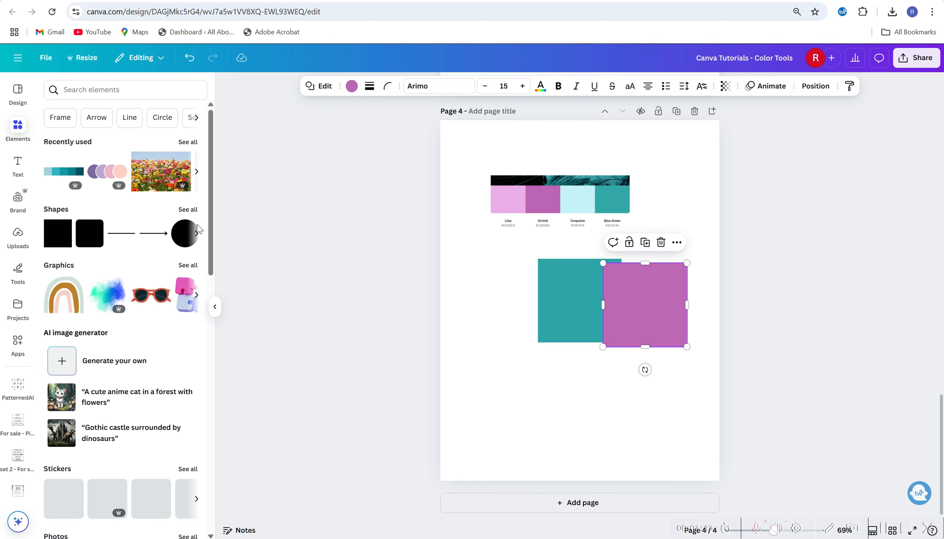
click(353, 93)
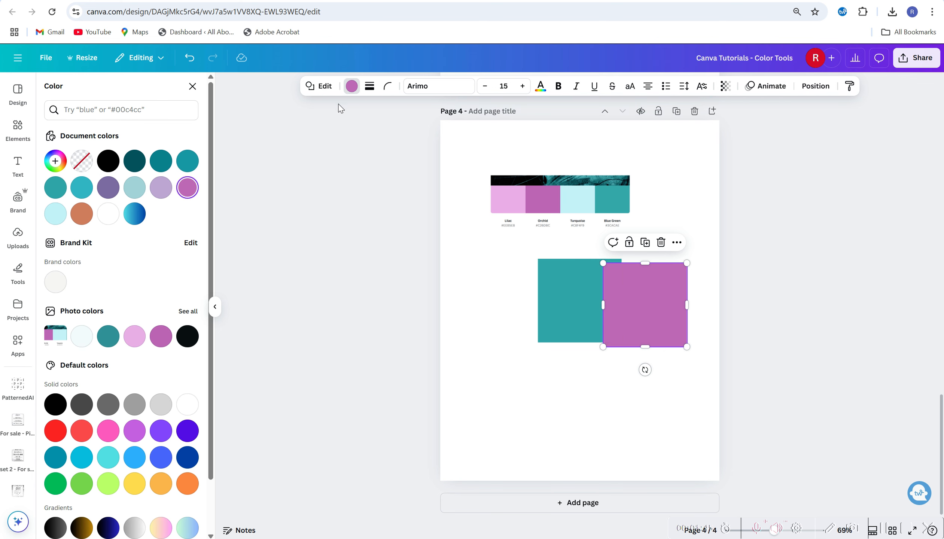
click(65, 169)
key(ctrl+v)
click(529, 419)
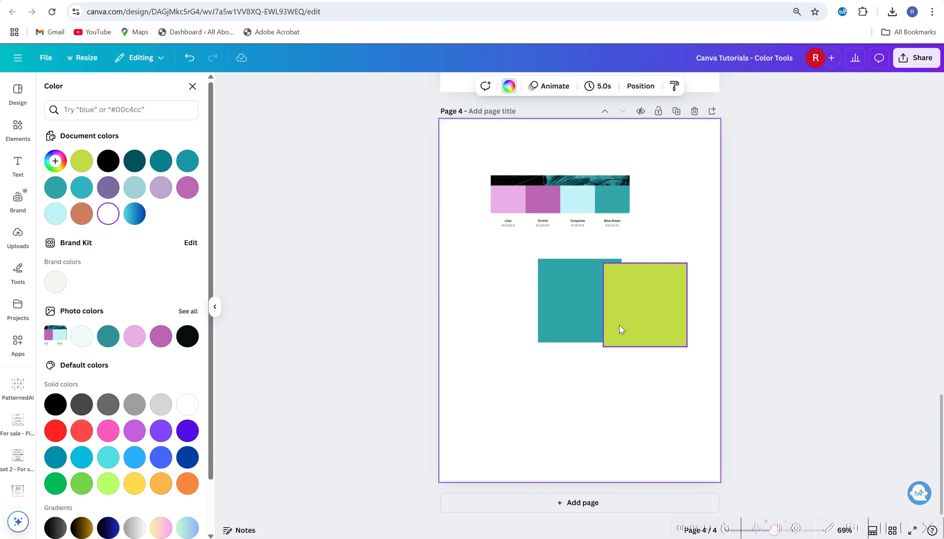
click(85, 5)
click(13, 13)
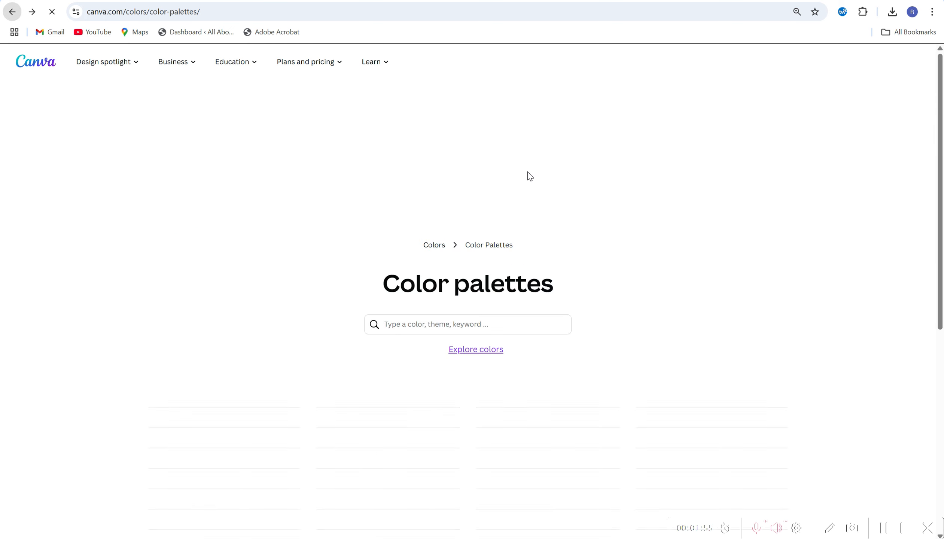
- Snip the full grid of colour palettes from the bottom of the palettes page
scroll(935, 246, down, 2)
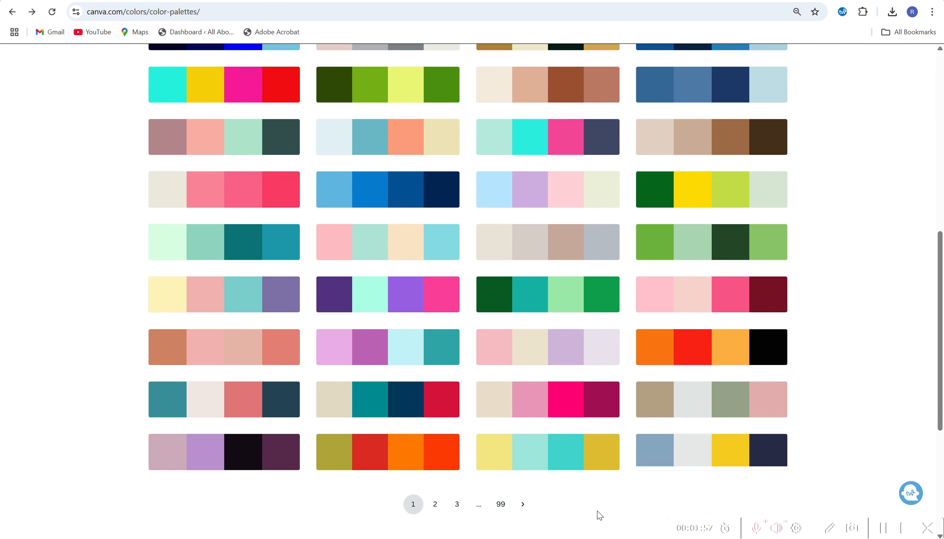
key(alt+Tab)
click(352, 133)
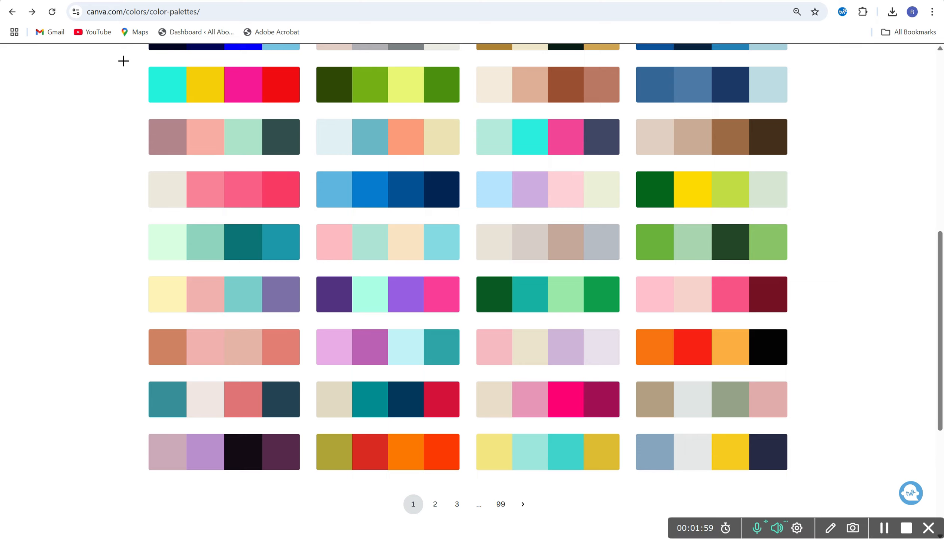
drag(126, 57, 807, 486)
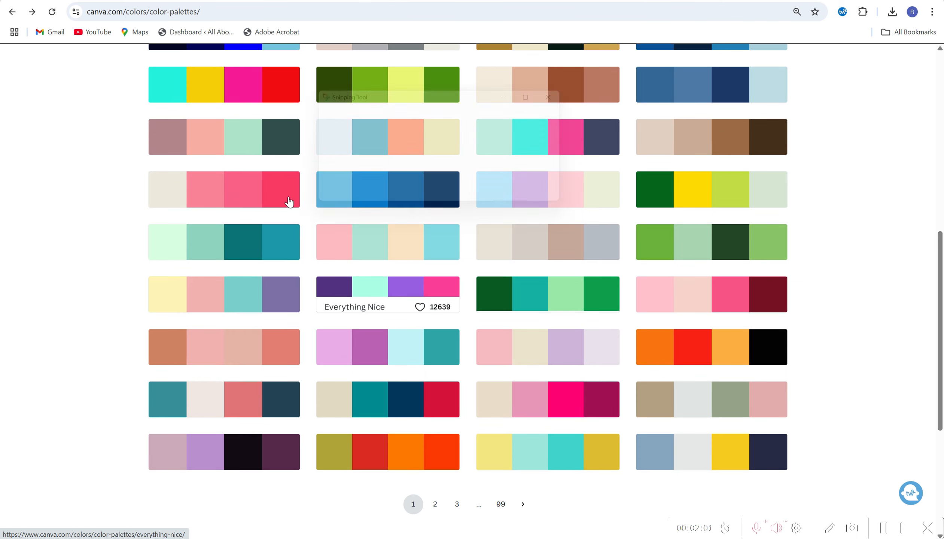
key(alt+Tab)
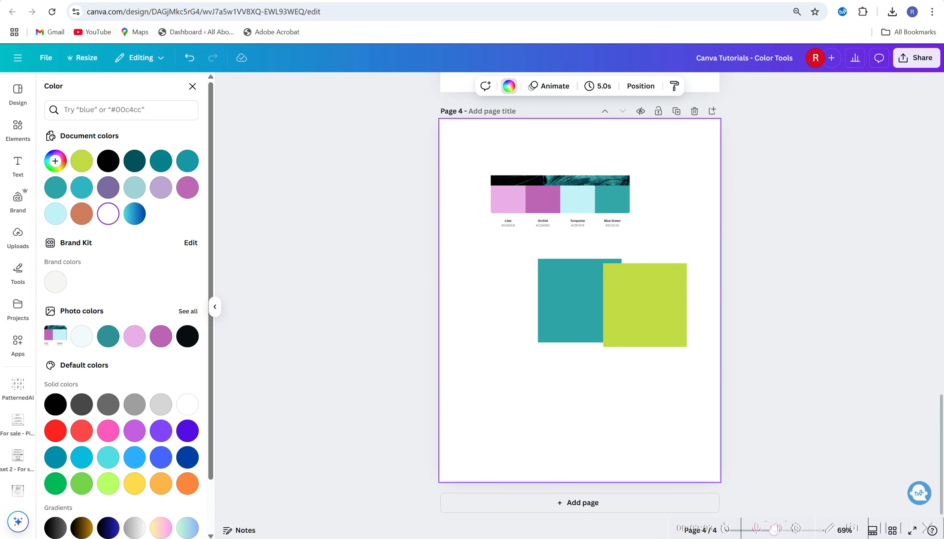
- Paste the palette-grid screenshot onto page 4, enlarged across the lower half
key(alt+Tab)
right_click(545, 276)
click(560, 301)
click(586, 419)
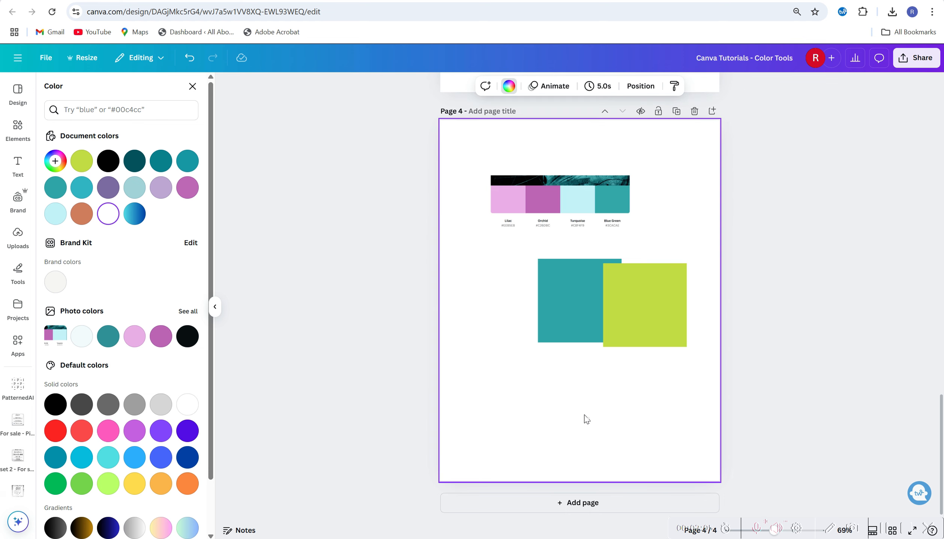
key(ctrl+v)
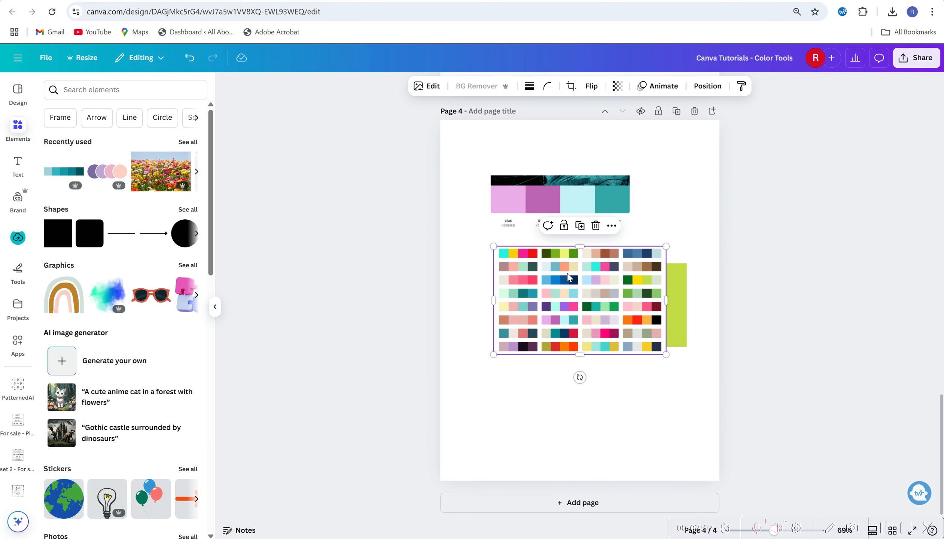
drag(460, 384, 456, 433)
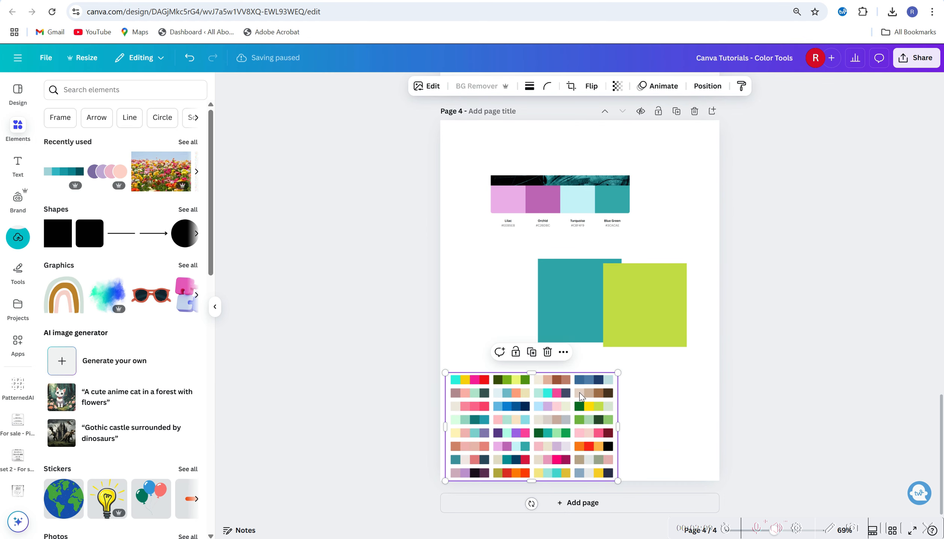
drag(686, 331, 716, 311)
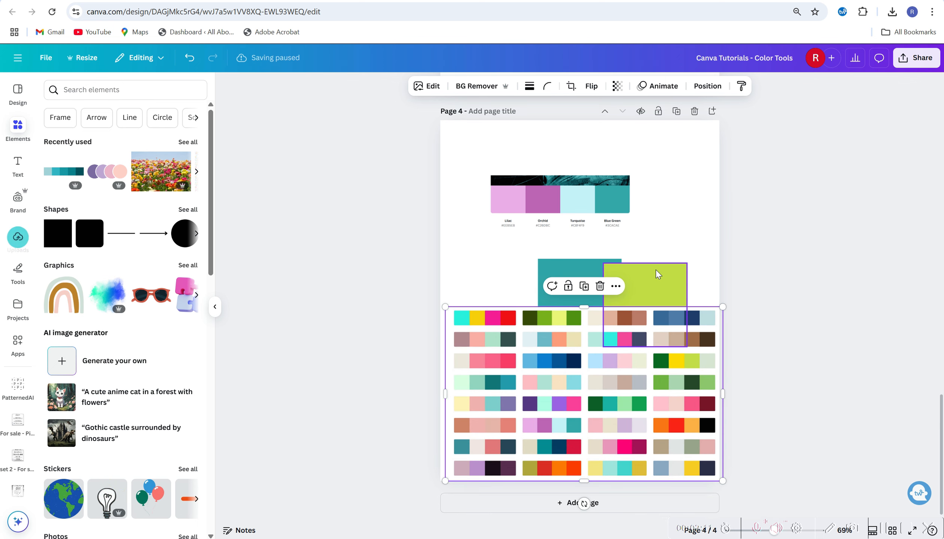
- Recolour the green square with a light pink sampled from the palette grid
click(655, 270)
click(352, 86)
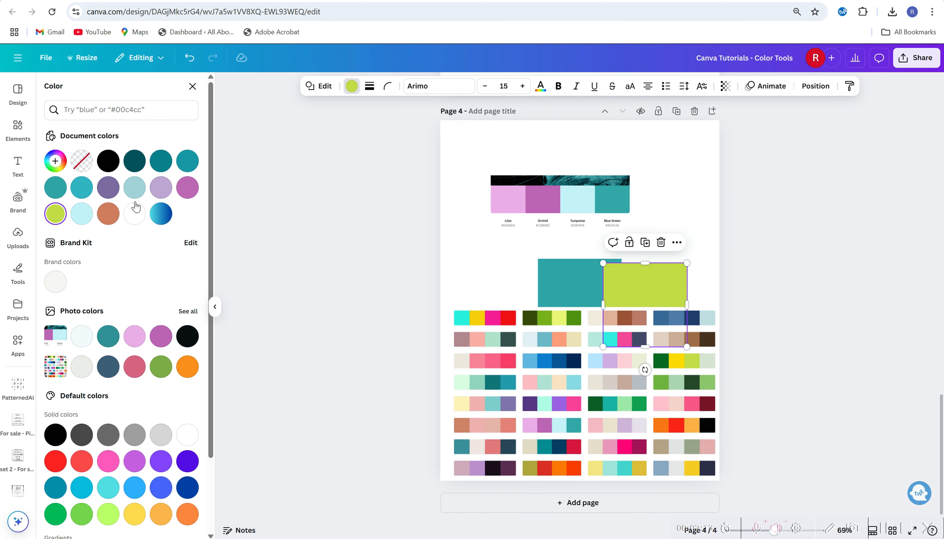
click(54, 161)
click(181, 287)
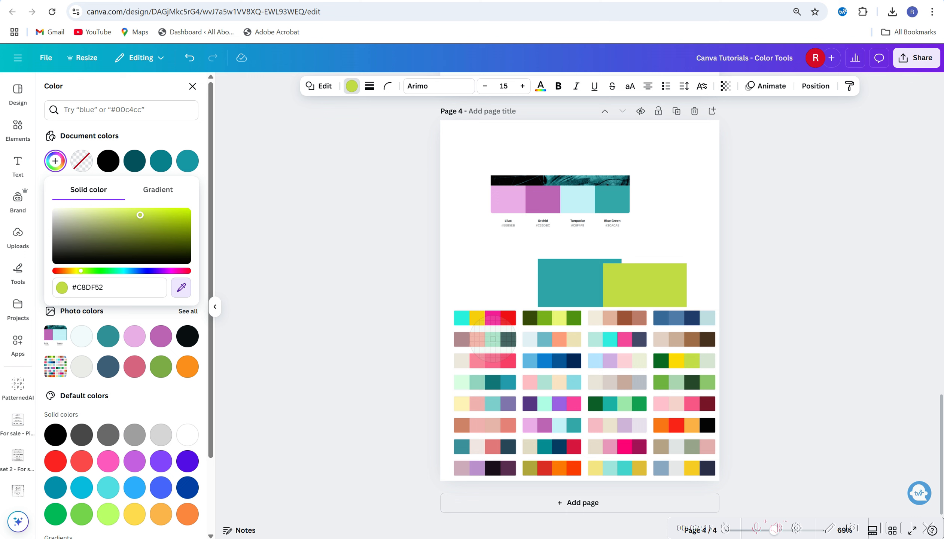
click(494, 358)
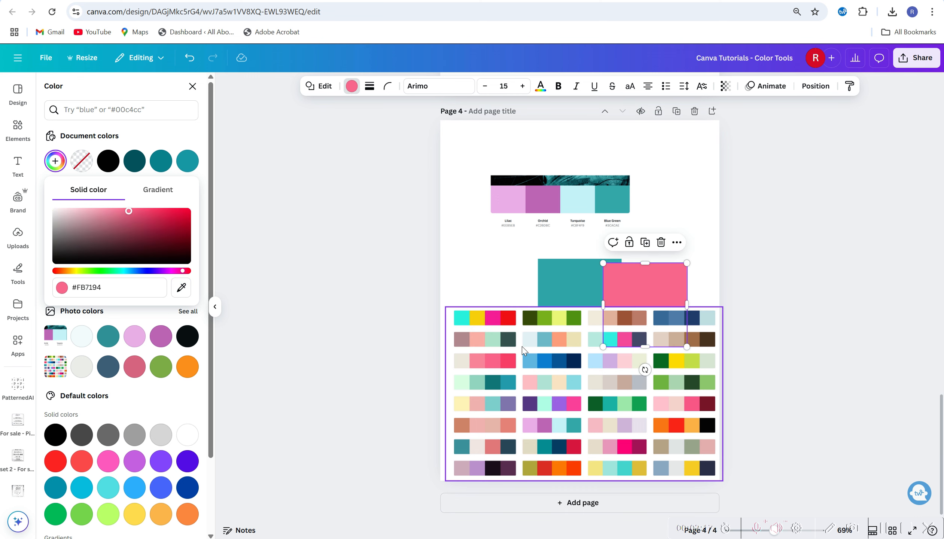
click(181, 287)
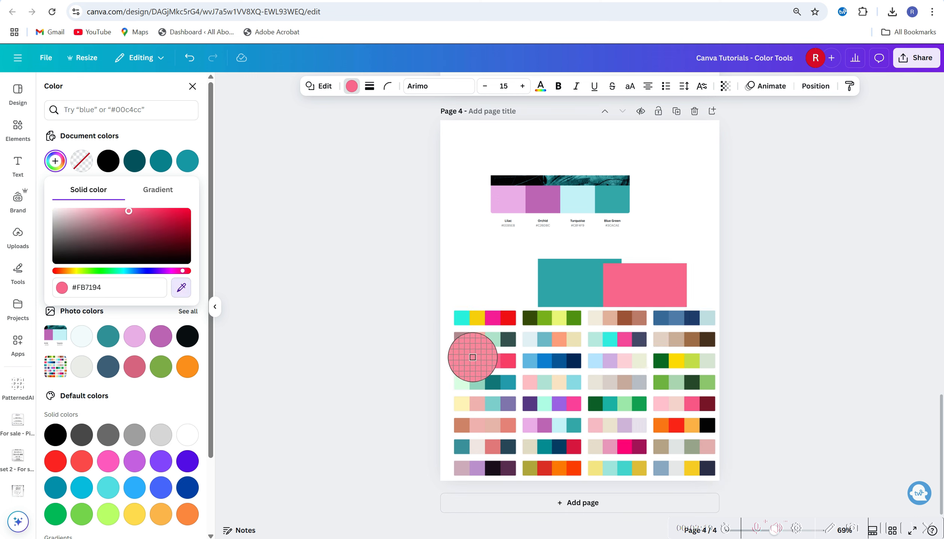
click(472, 357)
click(671, 420)
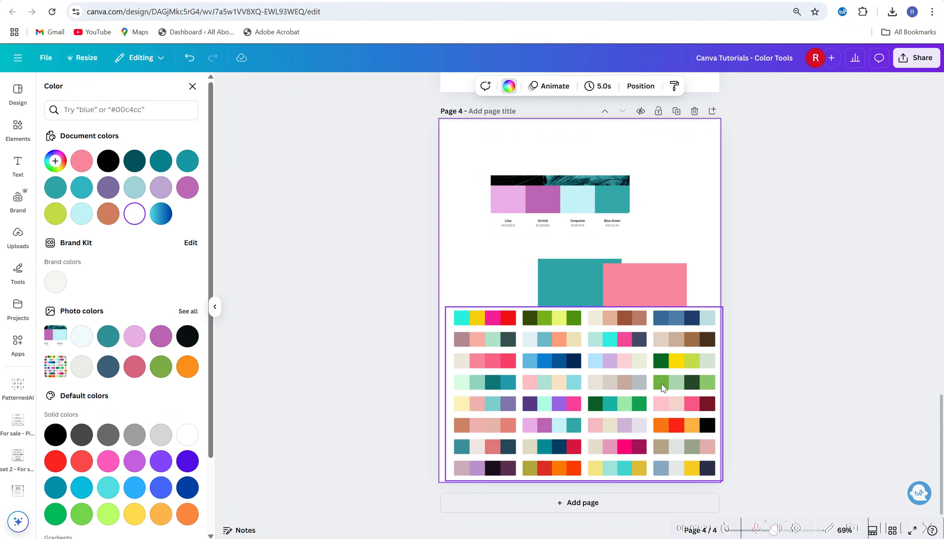
key(alt+Left)
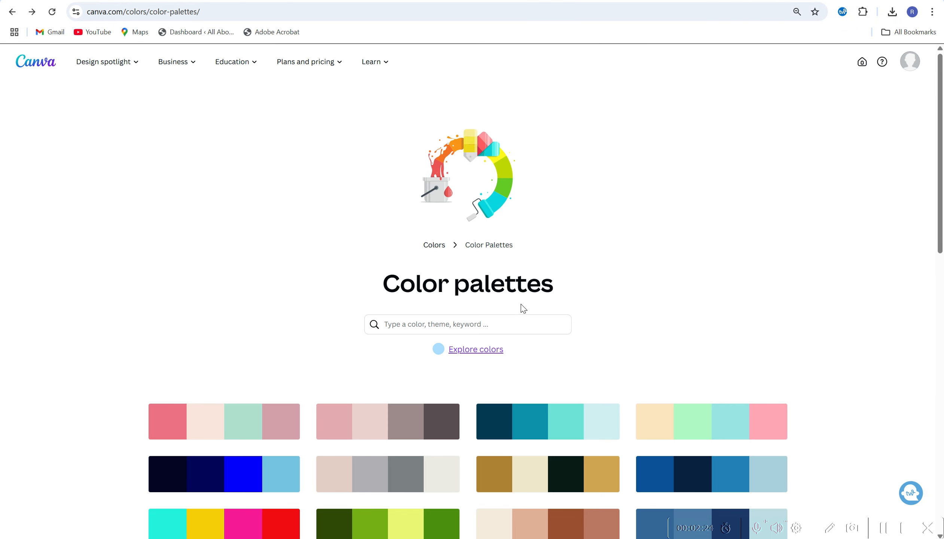
- Search the colour palettes for 'pink' and browse the results
scroll(523, 308, down, 1)
click(449, 272)
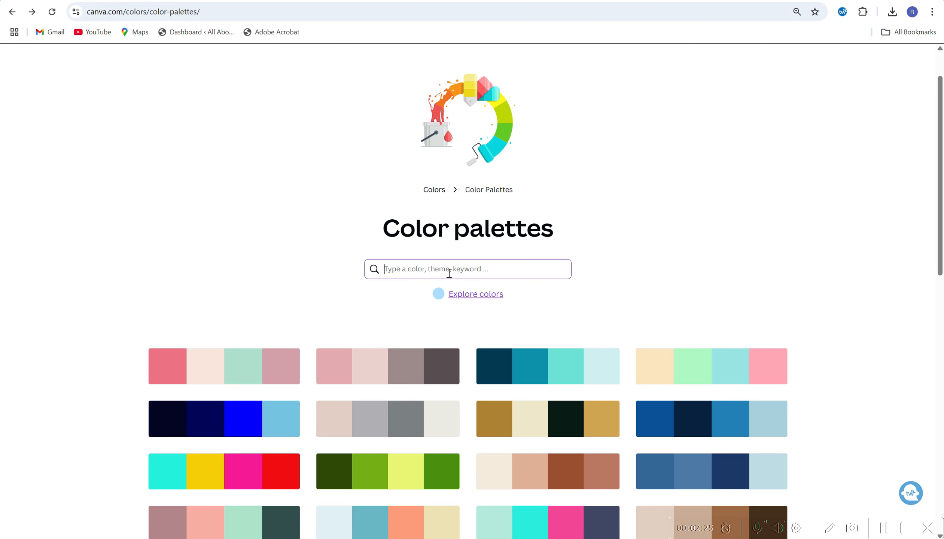
text(pink)
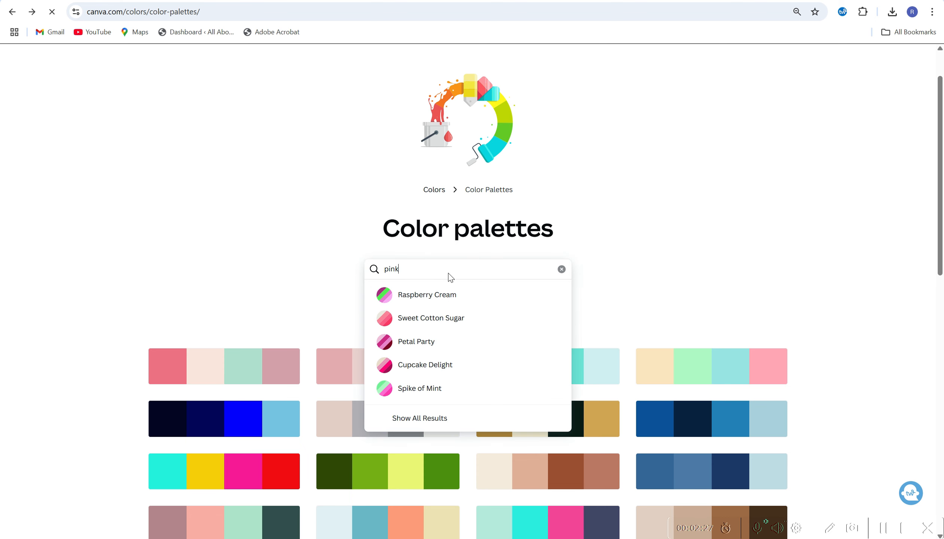
key(Return)
scroll(784, 232, down, 6)
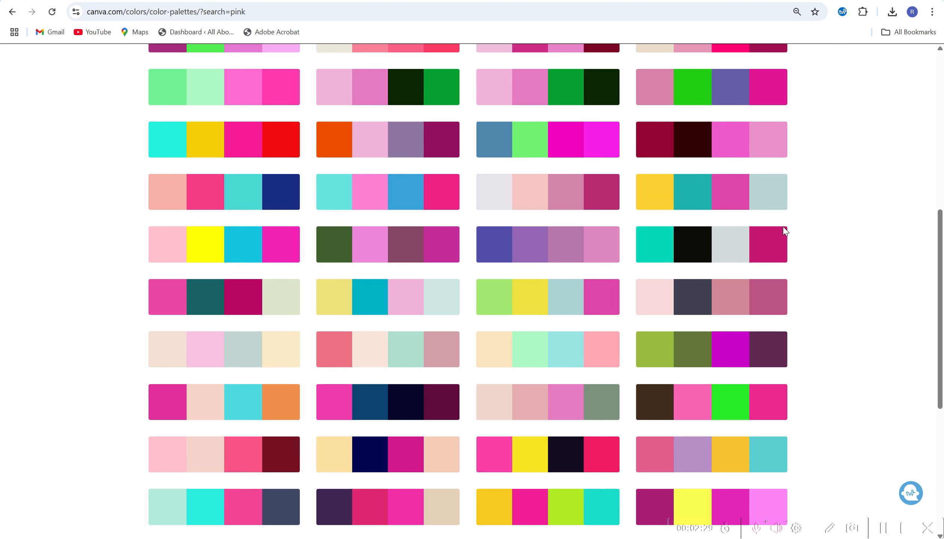
scroll(783, 232, down, 2)
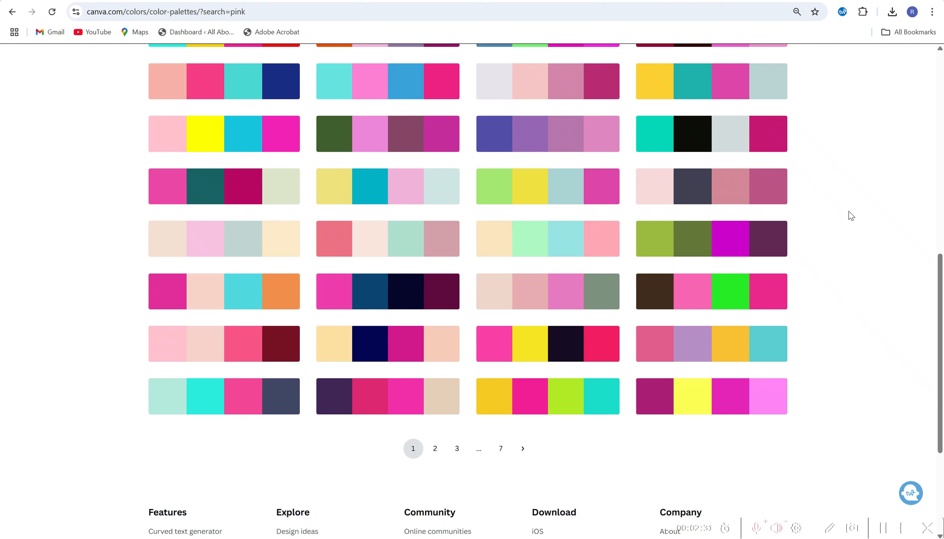
scroll(850, 213, up, 4)
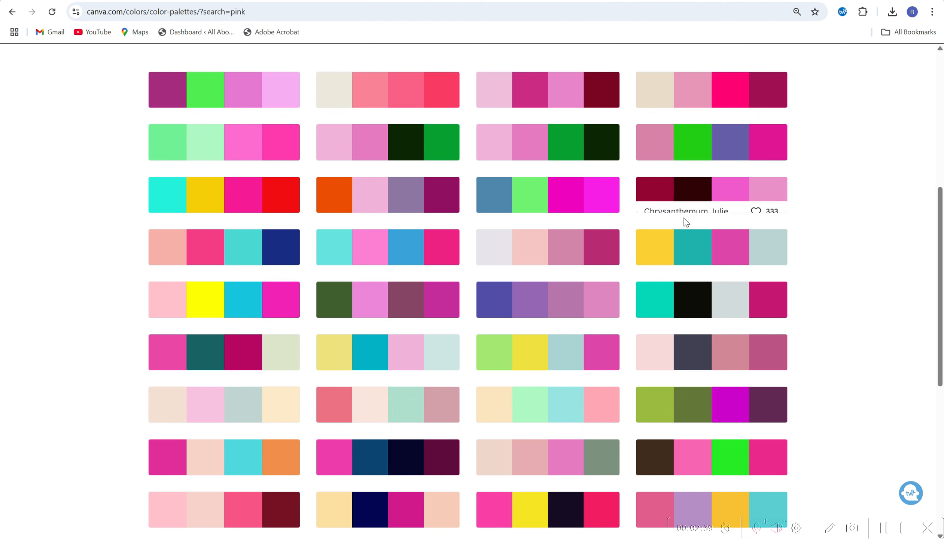
scroll(745, 229, up, 8)
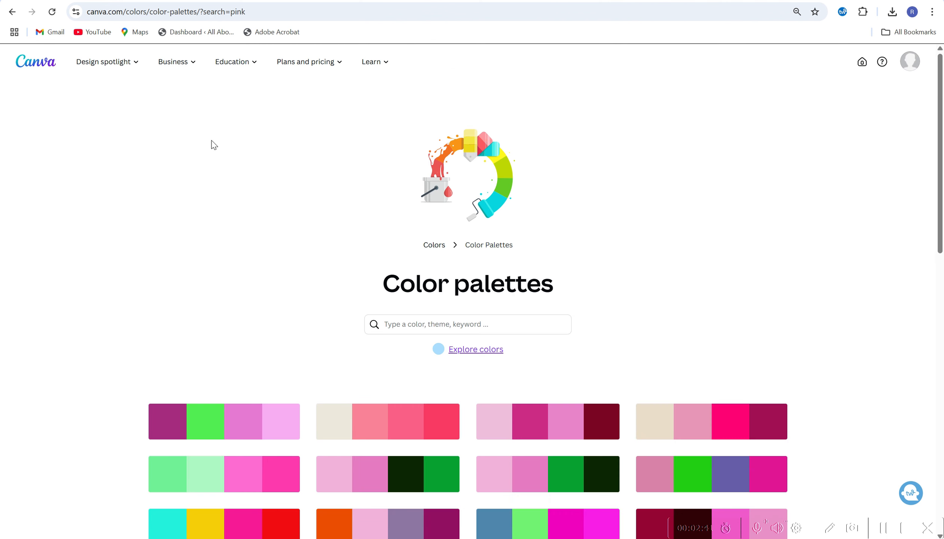
click(108, 2)
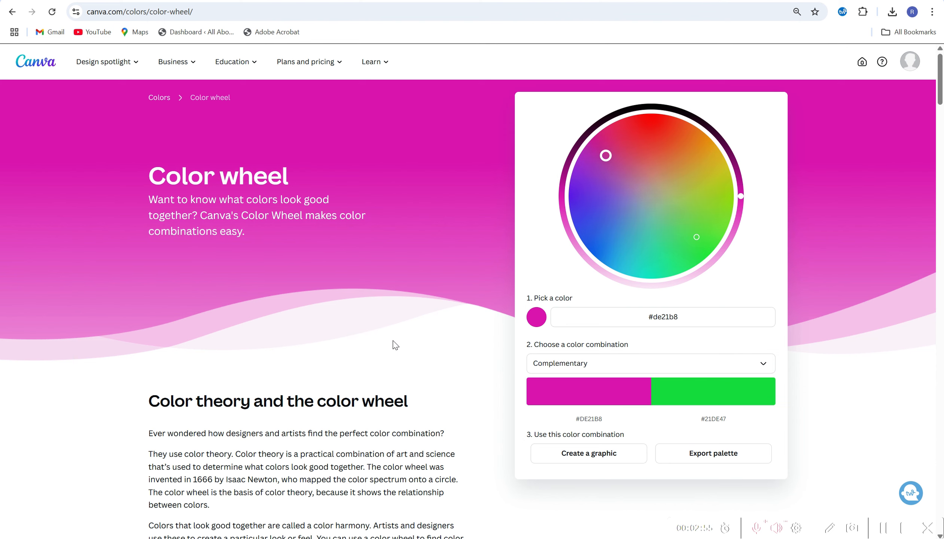
- Read through the colour theory article, then set the wheel's picked colour to #B847B7
scroll(395, 342, down, 12)
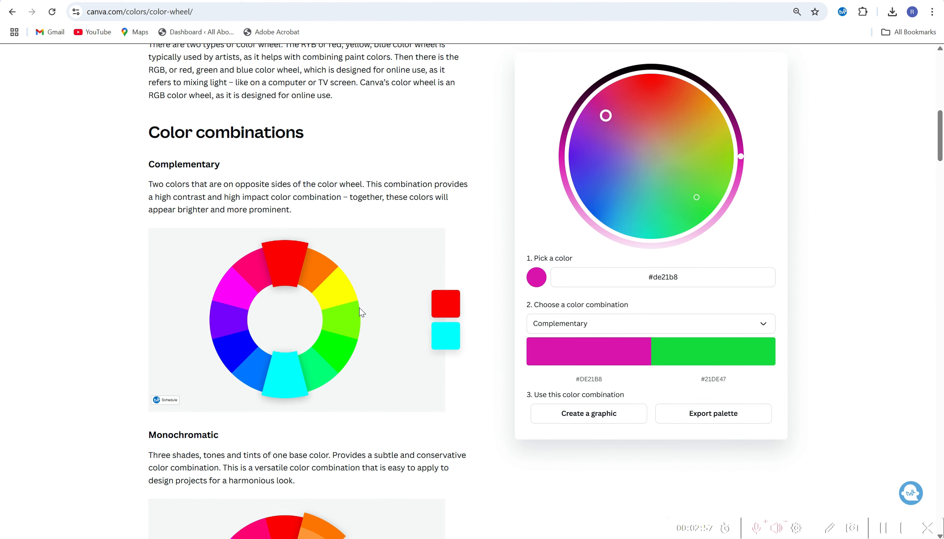
scroll(375, 298, down, 15)
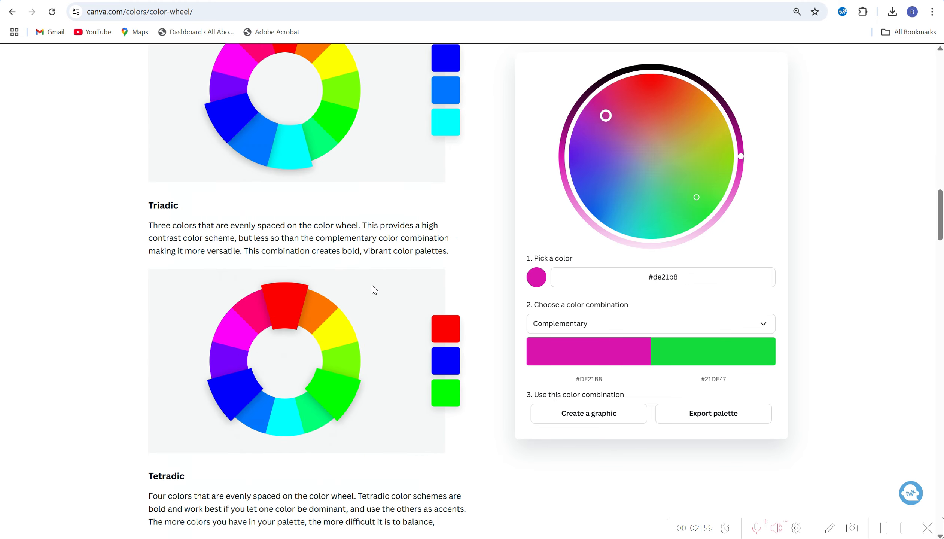
scroll(373, 290, down, 18)
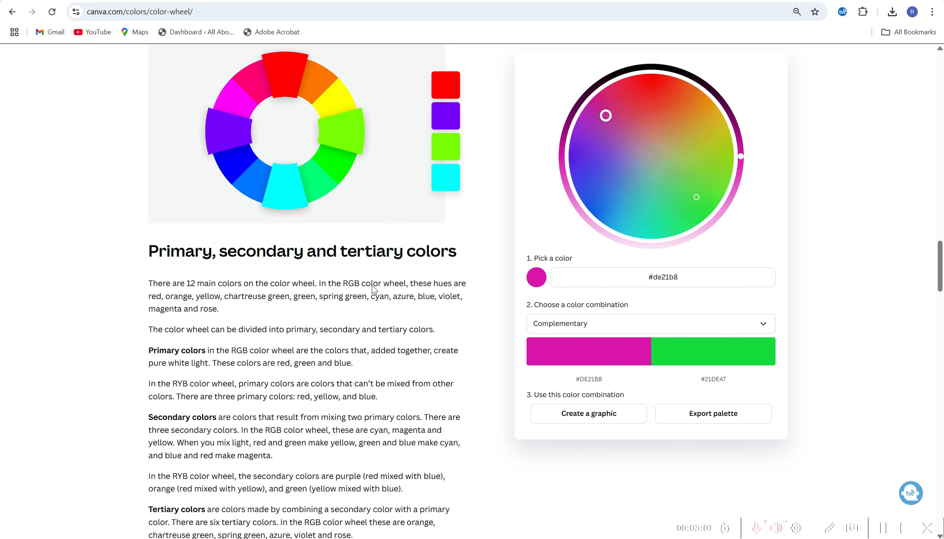
scroll(374, 290, down, 18)
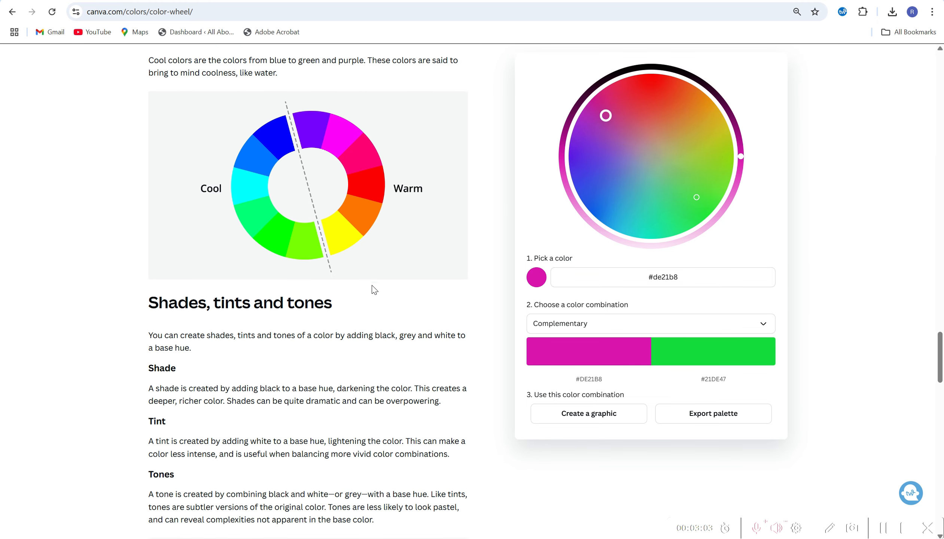
scroll(374, 290, down, 10)
scroll(375, 290, up, 20)
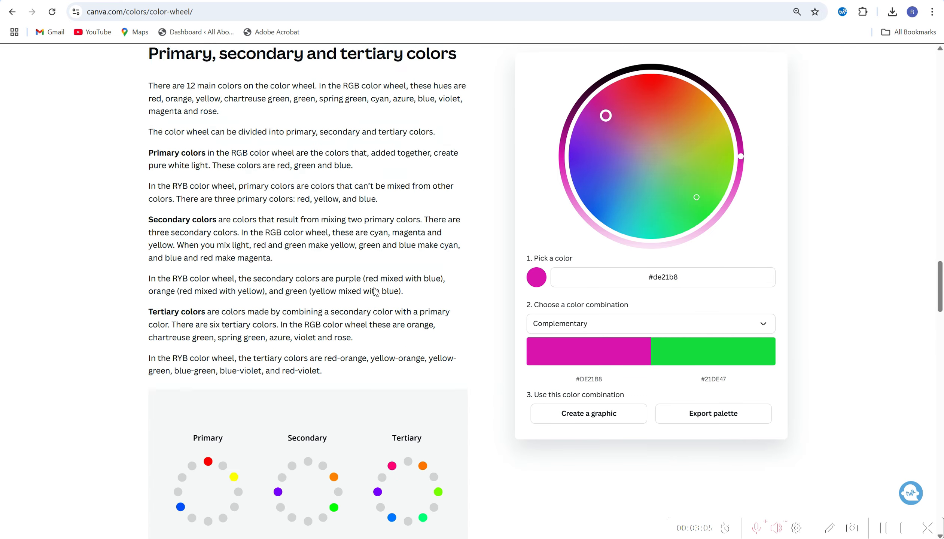
scroll(374, 290, up, 15)
mouse_move(605, 156)
mouse_down()
mouse_move(595, 211)
mouse_move(619, 240)
mouse_move(603, 232)
mouse_move(594, 198)
mouse_move(592, 212)
mouse_move(611, 170)
mouse_up()
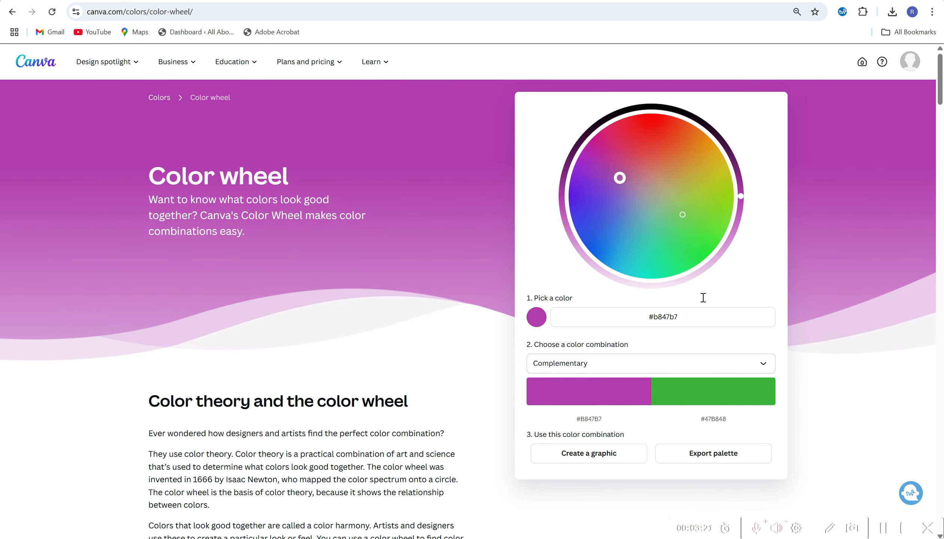
- Switch the colour wheel to Triadic with base blue #23A9DC, giving #DC23A9 and #A9DC23
click(633, 365)
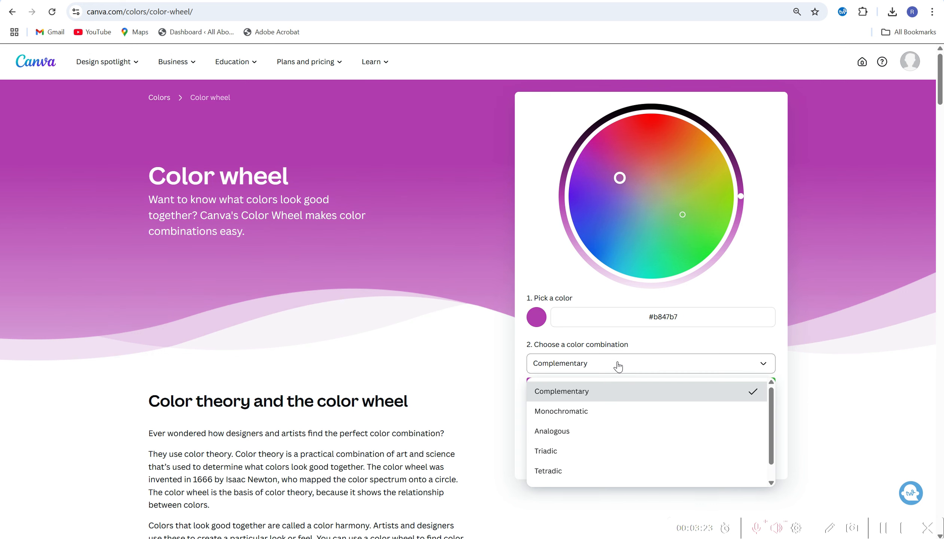
click(599, 451)
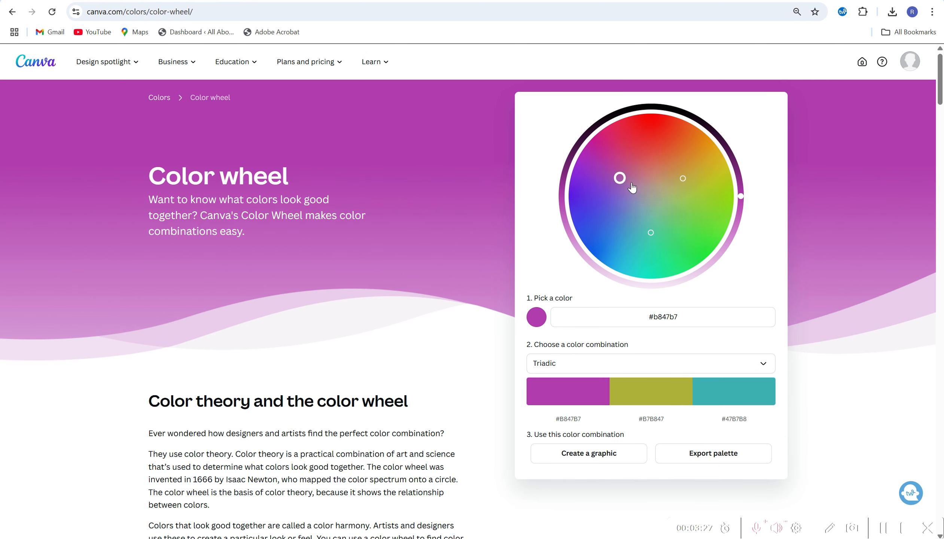
drag(622, 182, 603, 149)
drag(634, 261, 638, 253)
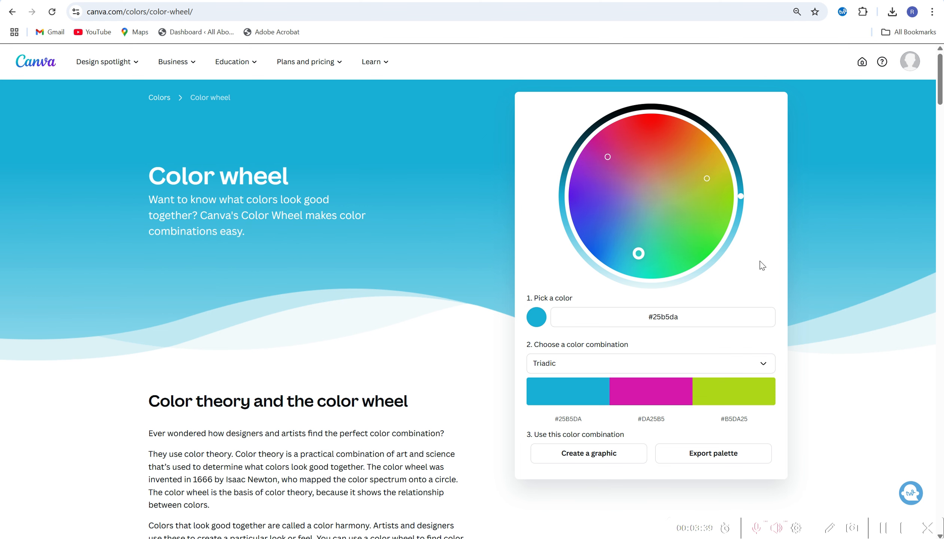
mouse_move(638, 253)
mouse_down()
mouse_move(635, 263)
mouse_move(641, 225)
mouse_move(633, 252)
mouse_up()
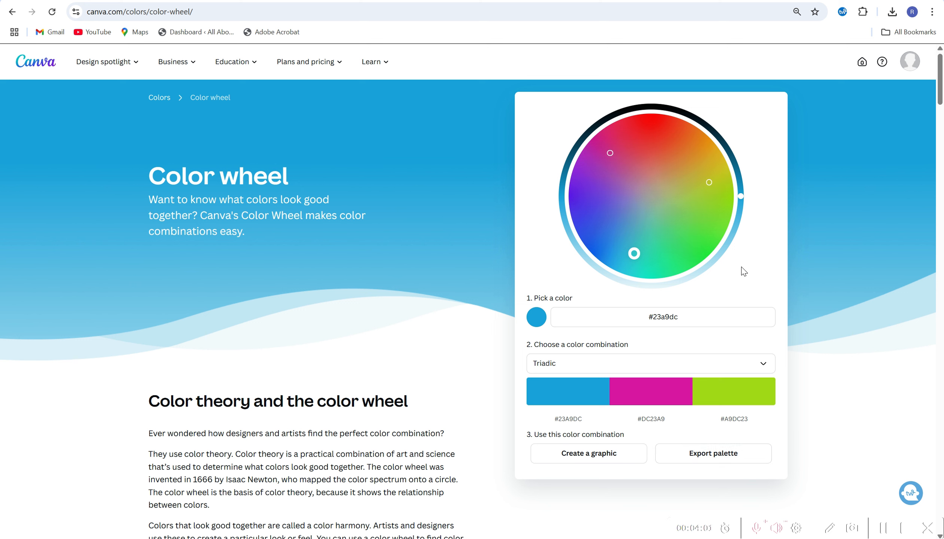
- Change the colour wheel to a paler Tetradic palette, then open the Color Palette Generator page
click(705, 367)
click(655, 471)
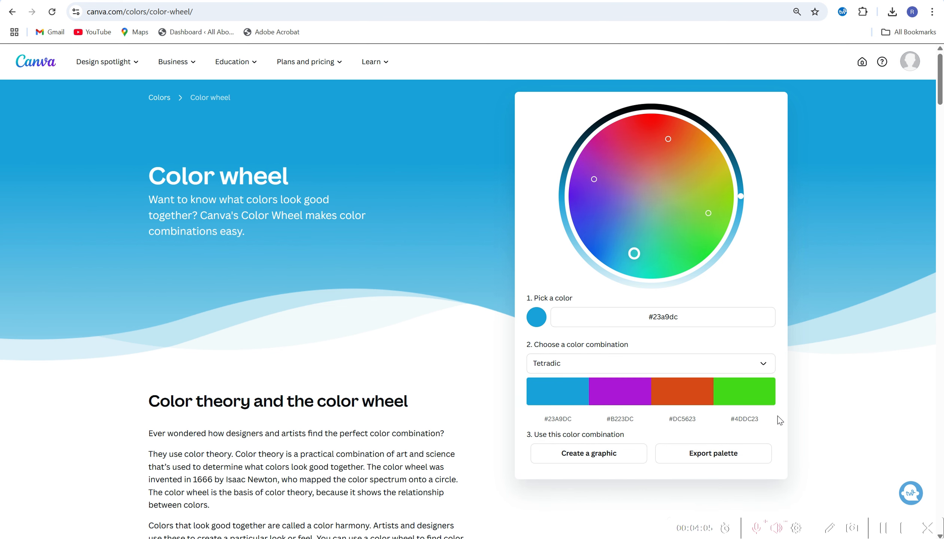
drag(740, 197, 736, 280)
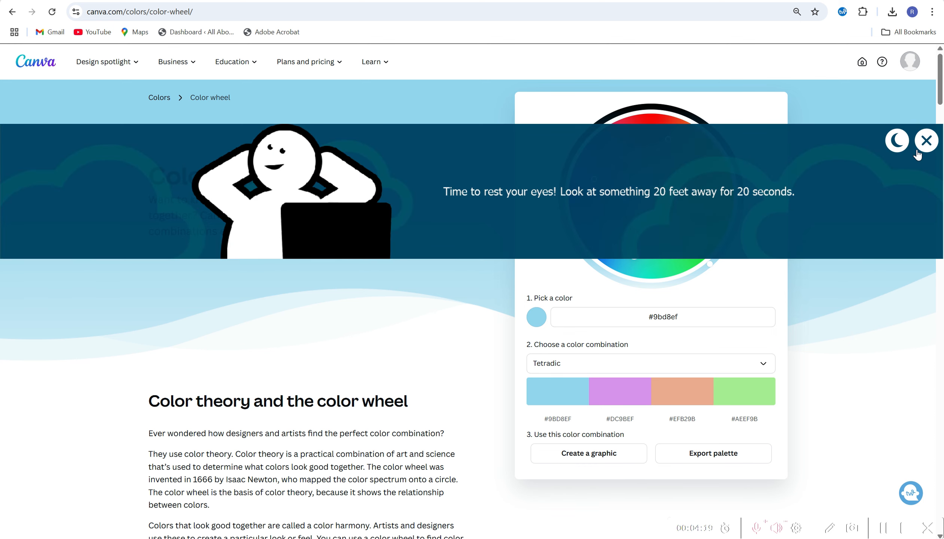
click(926, 140)
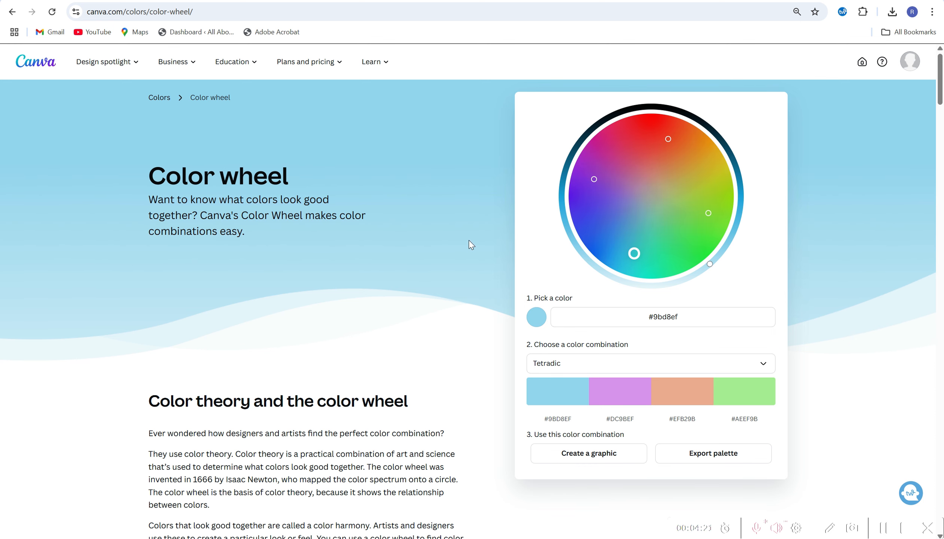
click(163, 1)
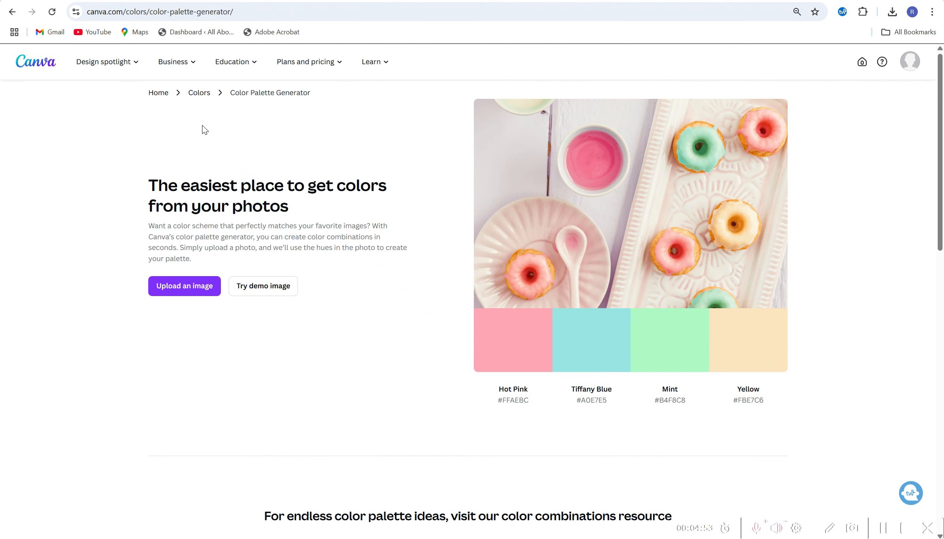
- Switch to the Design Seeds site and scroll through its photo-and-swatch palette posts
key(ctrl+Tab)
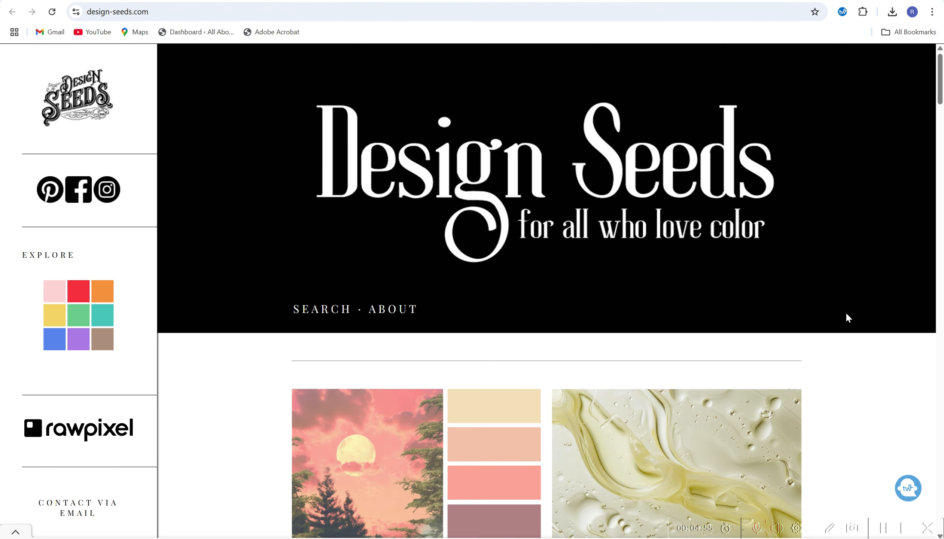
scroll(845, 311, down, 5)
scroll(838, 314, down, 15)
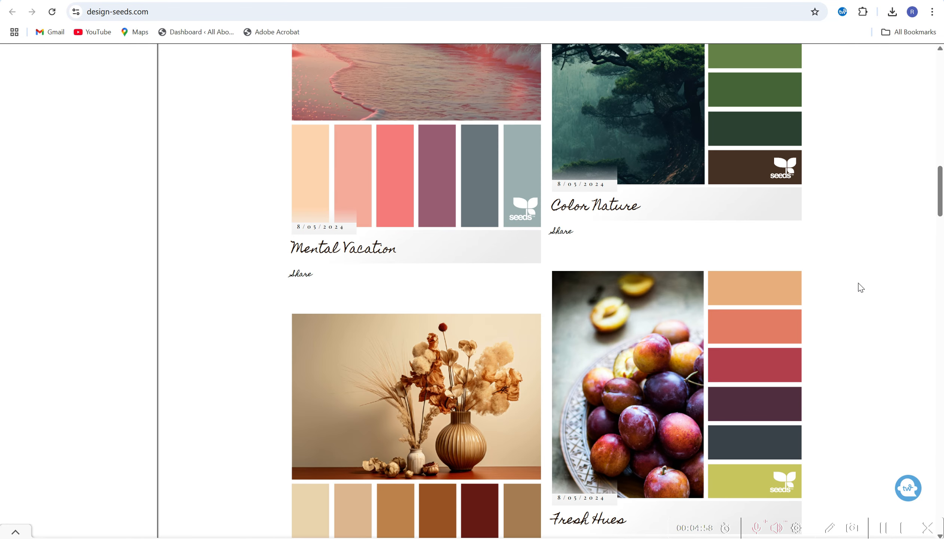
scroll(861, 287, down, 13)
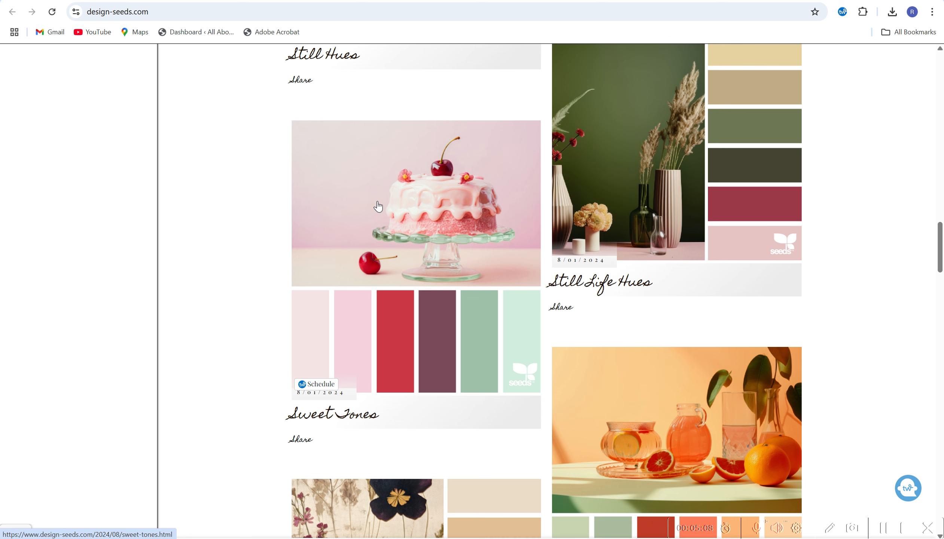
scroll(357, 208, down, 7)
scroll(429, 210, down, 8)
scroll(451, 210, down, 2)
scroll(449, 205, down, 8)
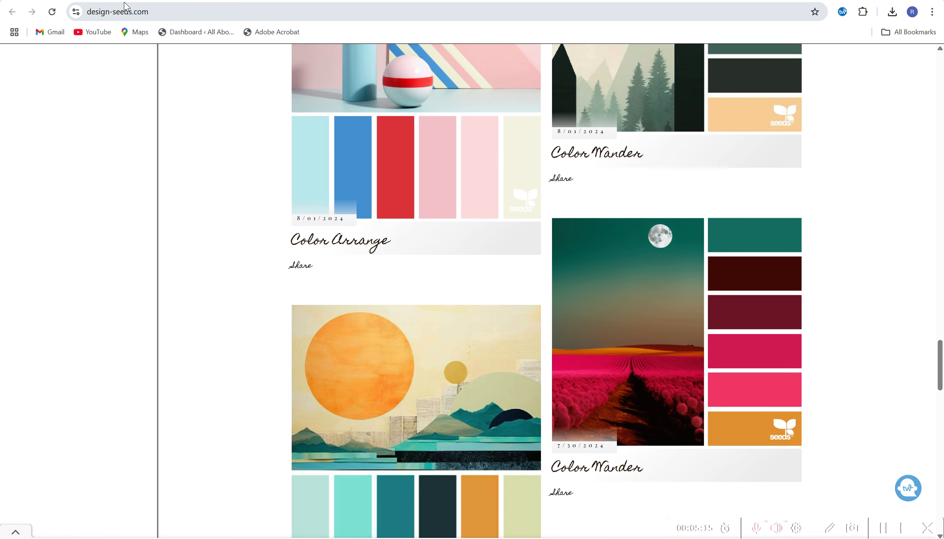
- Upload the IMG_4338 pens photo to get a French Gray, Casal, Night Shadz and Nugget palette, then return to the design
key(ctrl+Tab)
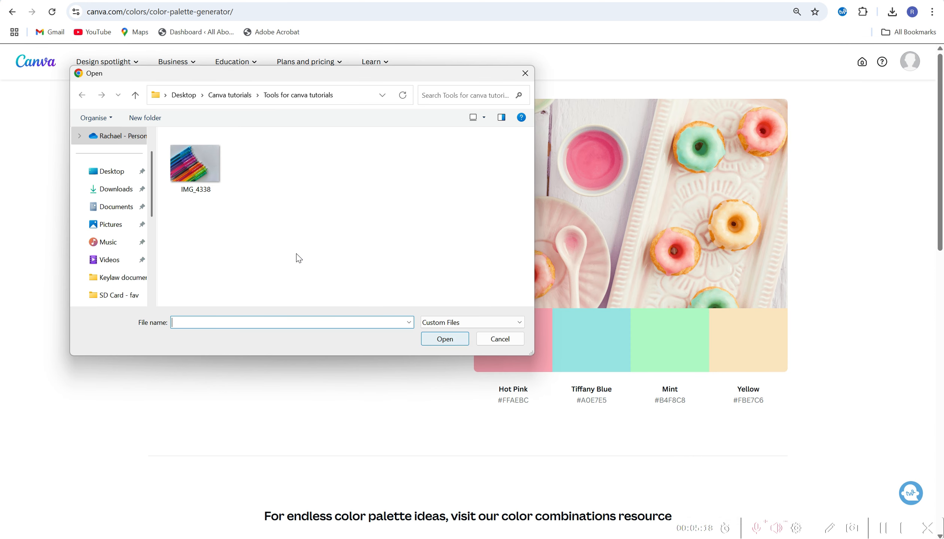
click(195, 162)
click(445, 338)
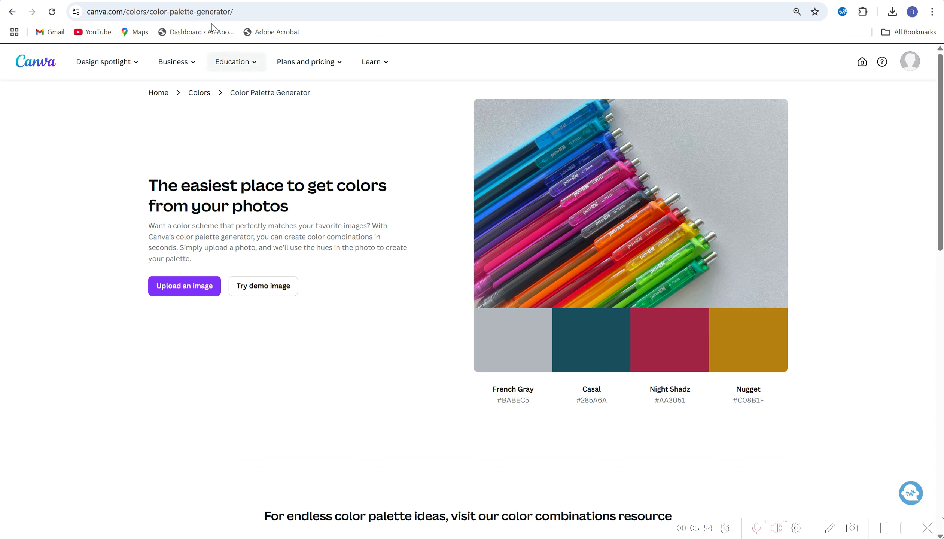
key(ctrl+Tab)
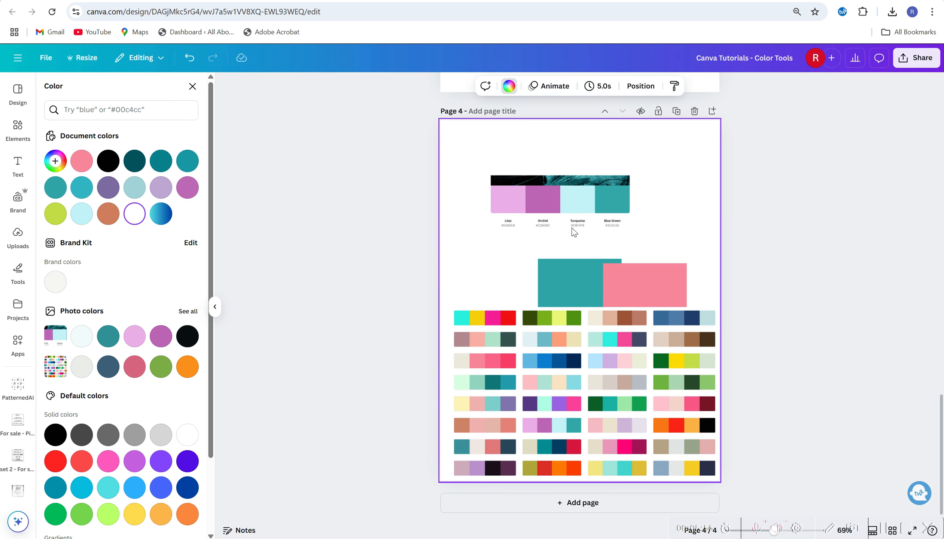
- Add page 5 and place a colourful flower-field photo from an Elements 'flowers' photo search
click(712, 112)
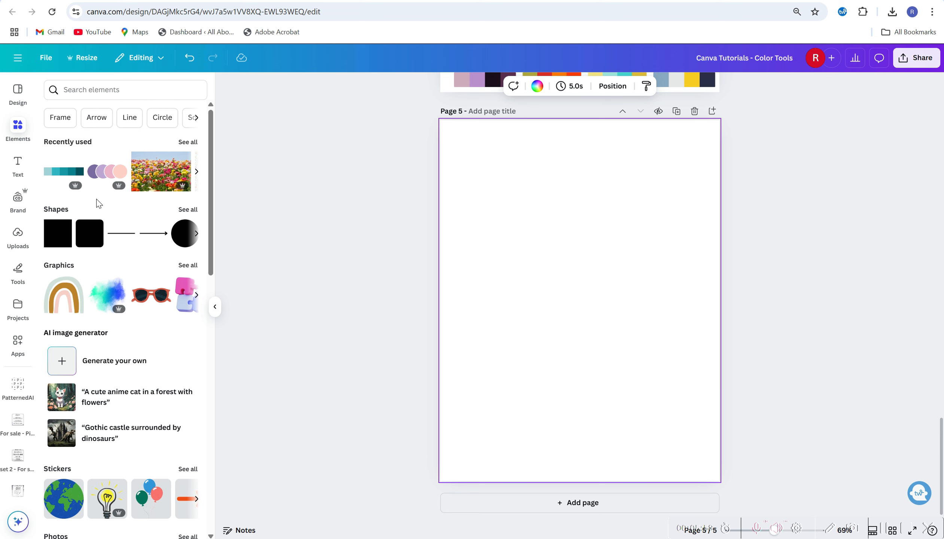
click(120, 91)
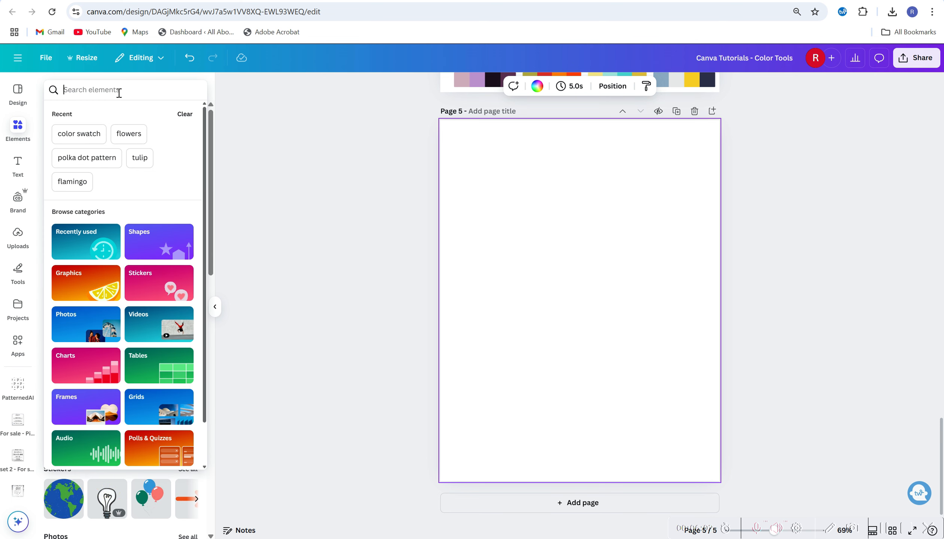
text(flowers)
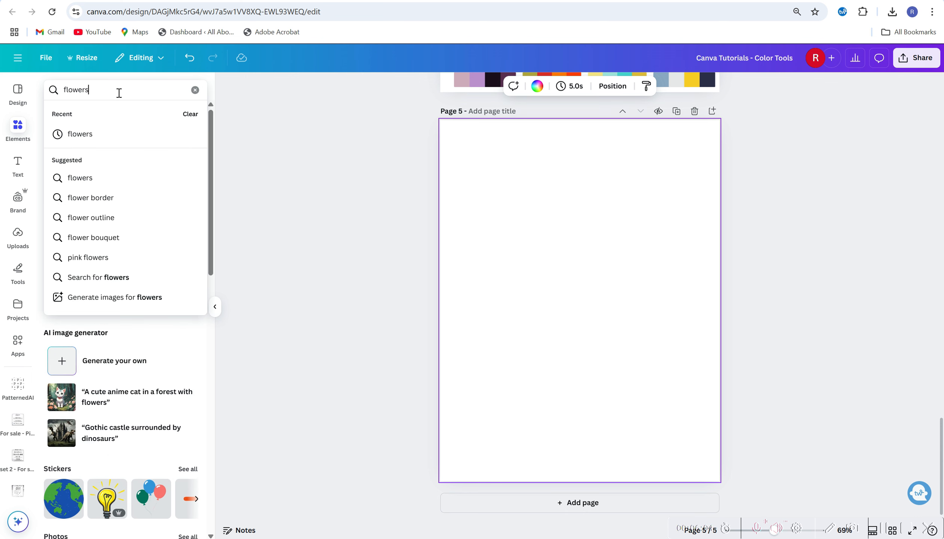
key(Return)
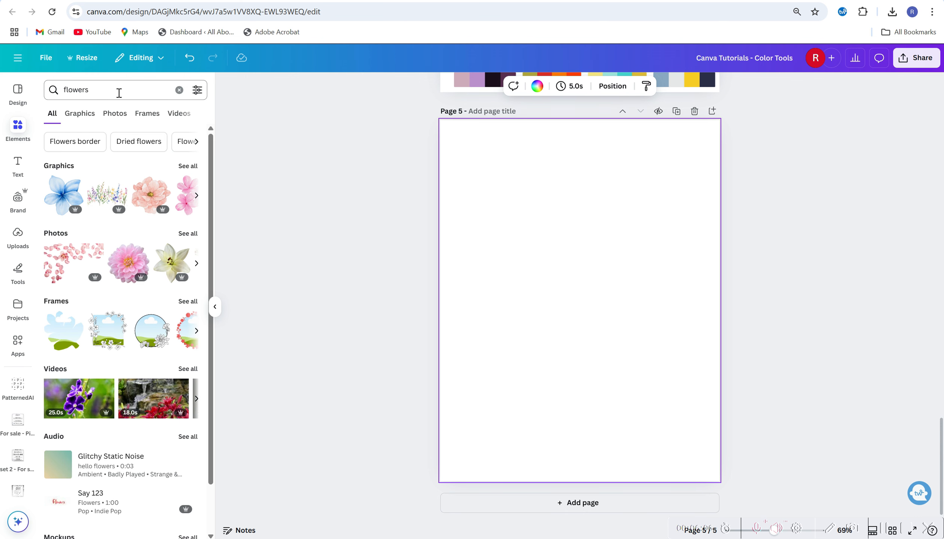
click(80, 113)
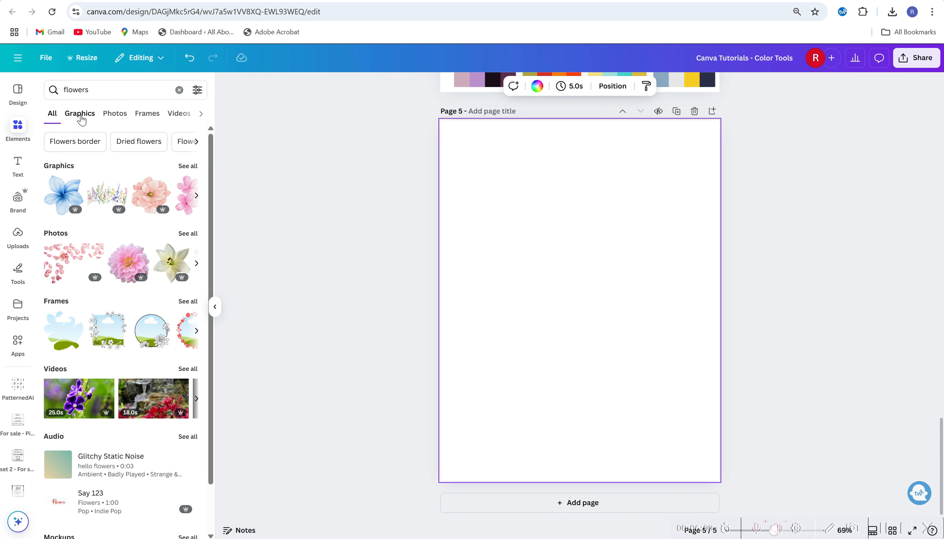
scroll(140, 277, down, 3)
scroll(141, 277, down, 5)
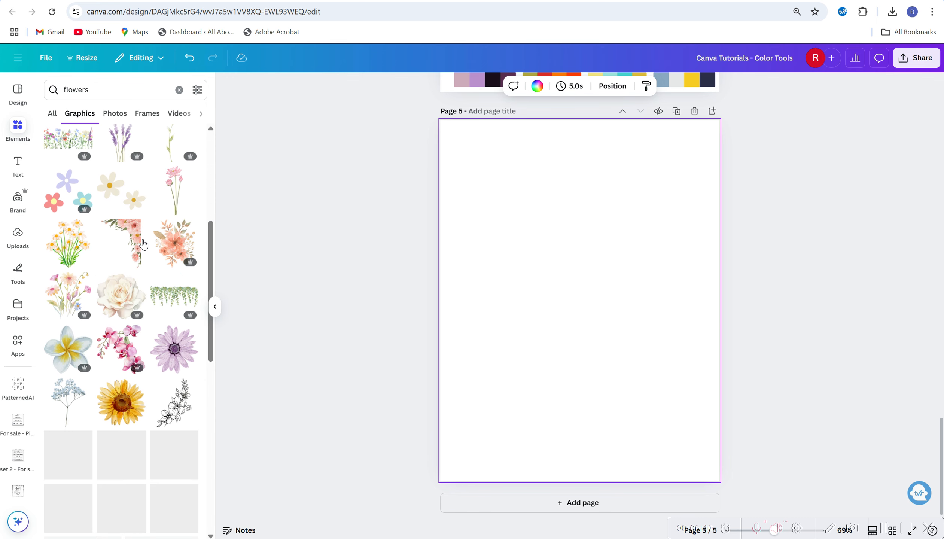
click(114, 113)
scroll(171, 329, down, 10)
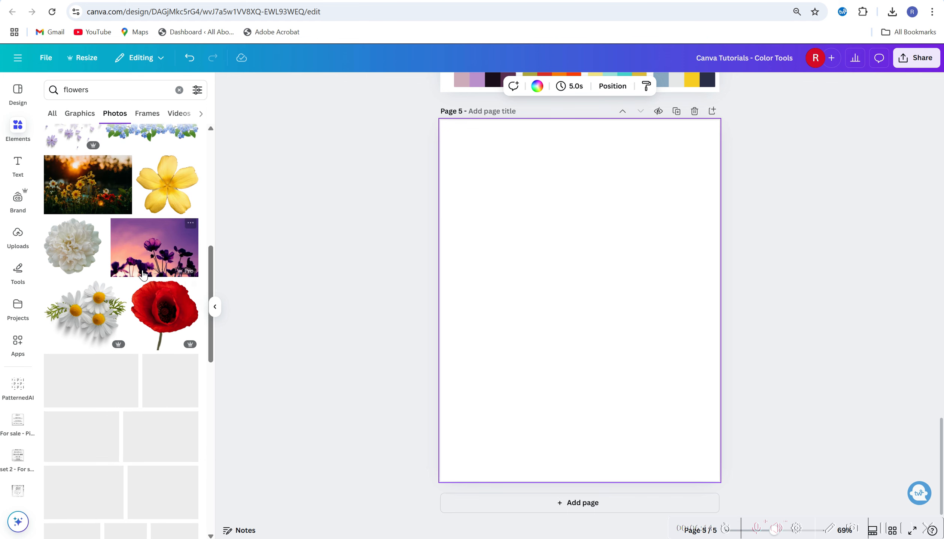
scroll(163, 255, down, 5)
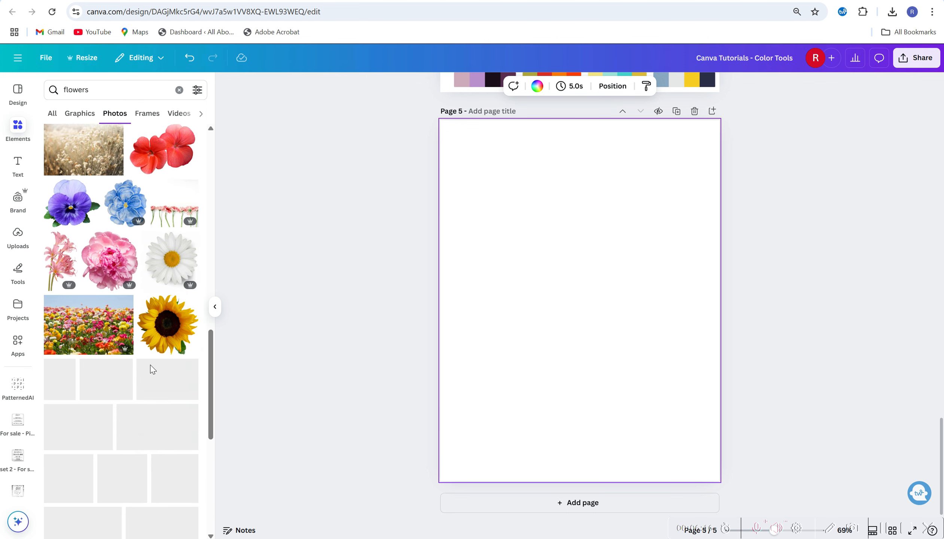
click(94, 295)
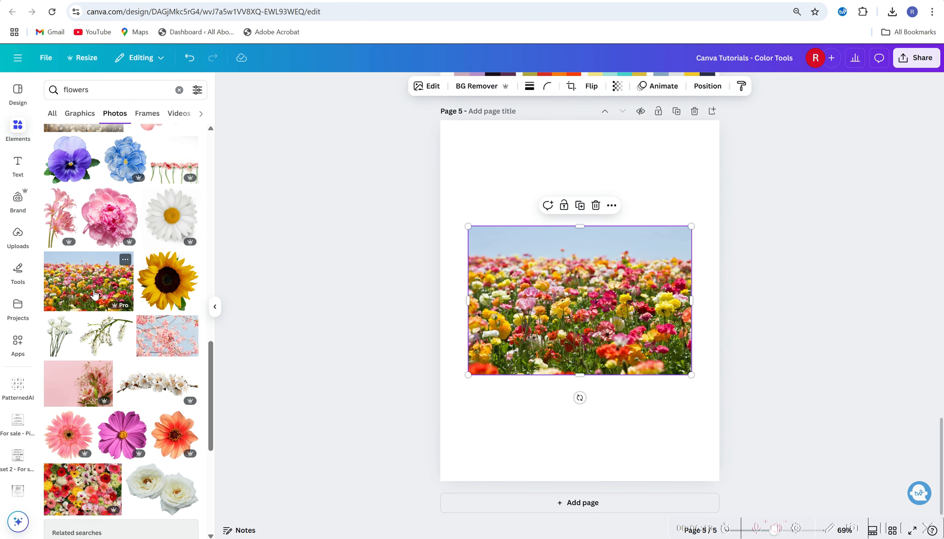
- Browse further flower results and clear the element search term
scroll(109, 296, down, 3)
scroll(120, 315, down, 10)
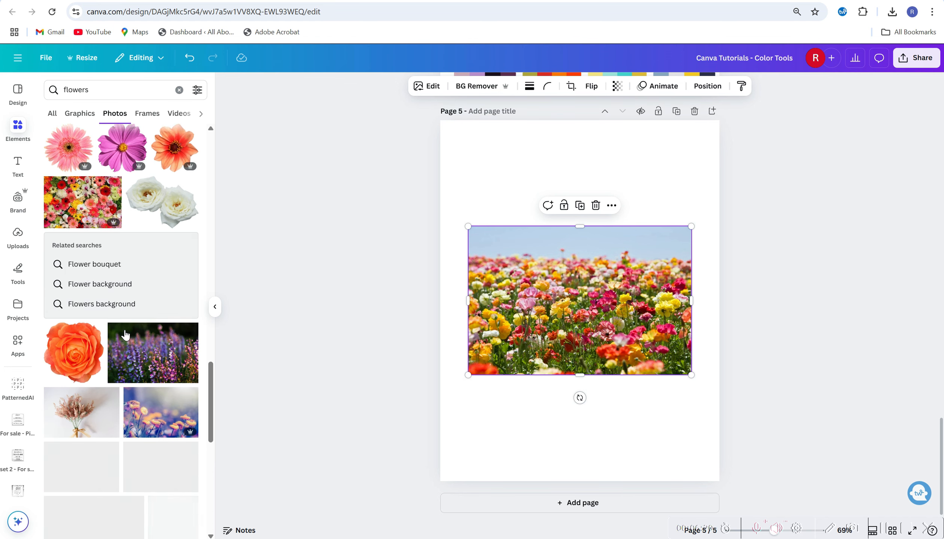
scroll(126, 334, down, 5)
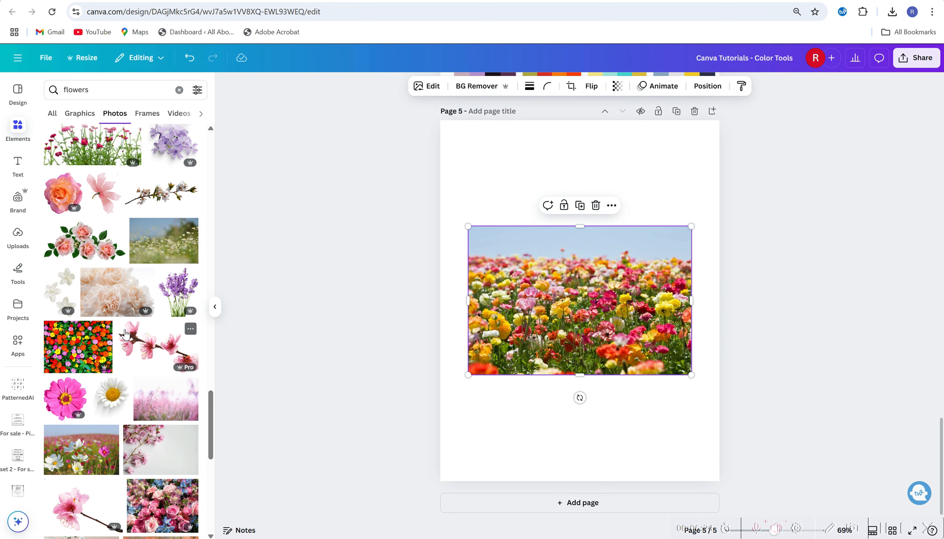
scroll(125, 335, down, 3)
click(111, 87)
drag(111, 87, 55, 84)
key(BackSpace)
- Search 'polka dots' and add a dotted photo and a ring-pattern photo, moving the ring lower
text(polka dots)
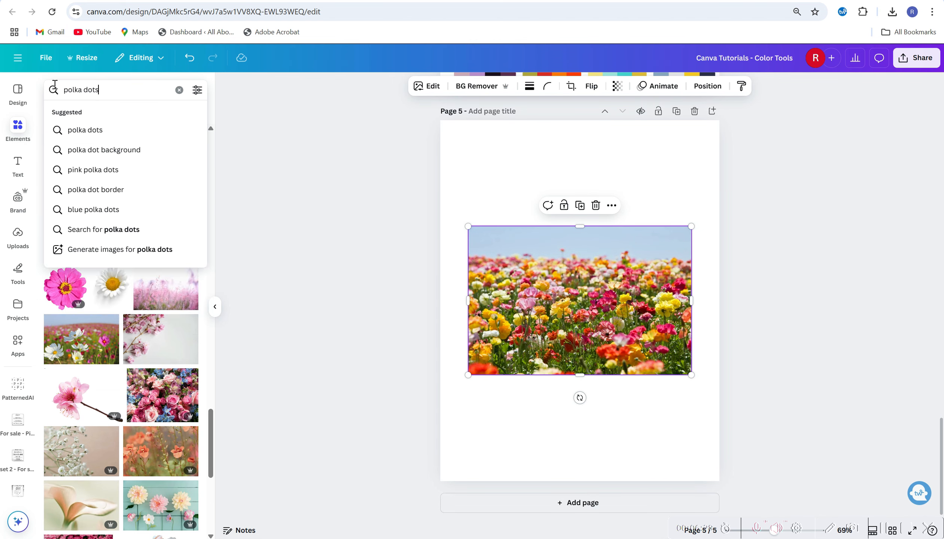
key(Return)
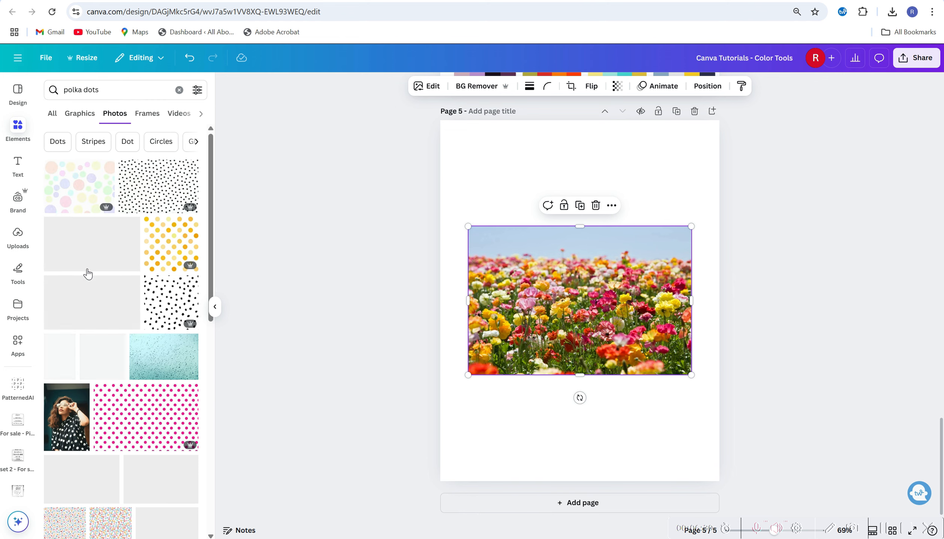
scroll(87, 274, down, 3)
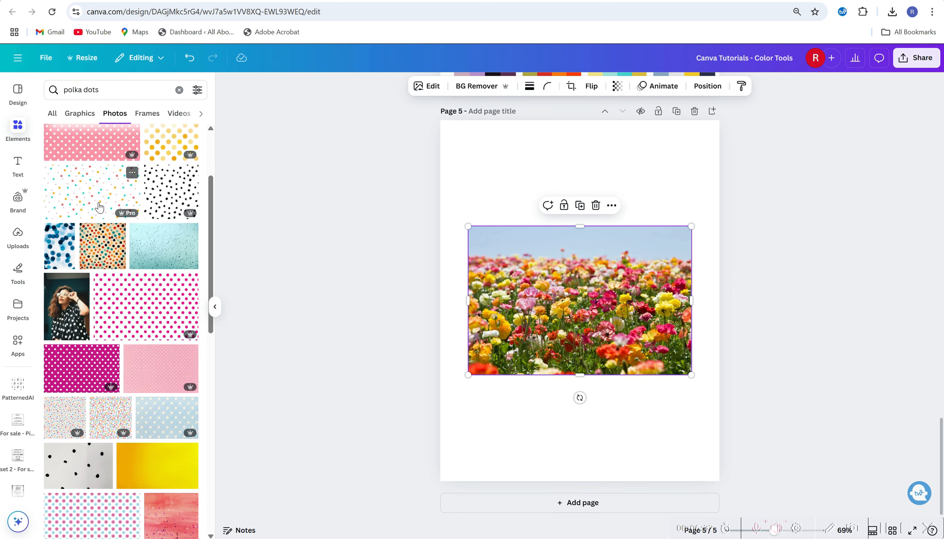
click(99, 208)
drag(569, 321, 574, 353)
scroll(92, 446, down, 3)
click(111, 395)
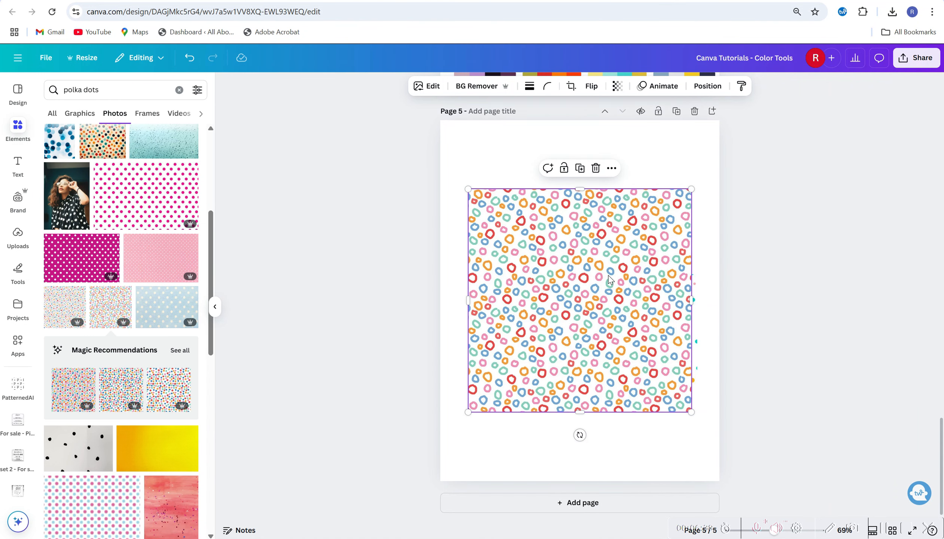
drag(610, 279, 616, 404)
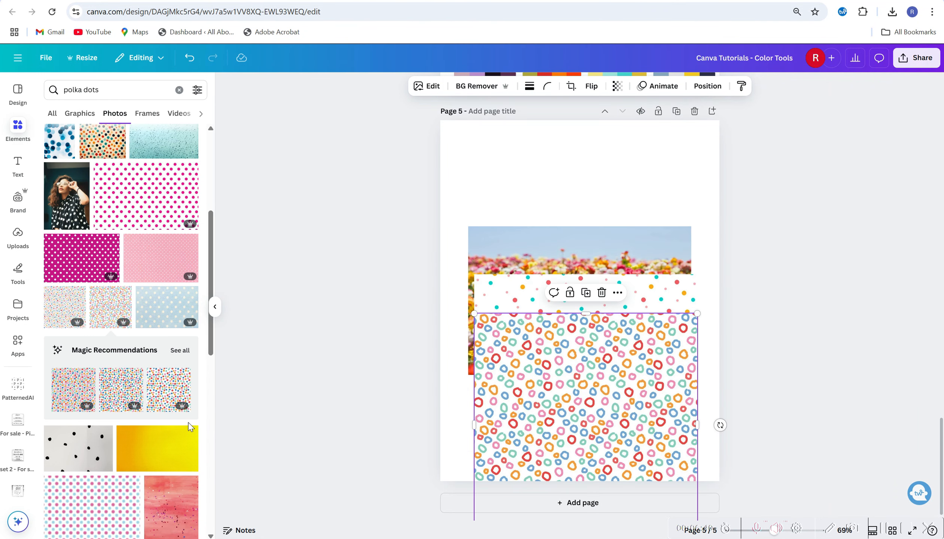
- Place the watercolour polka-dot photo top right and add a tall purple rectangle at top left
scroll(190, 427, down, 10)
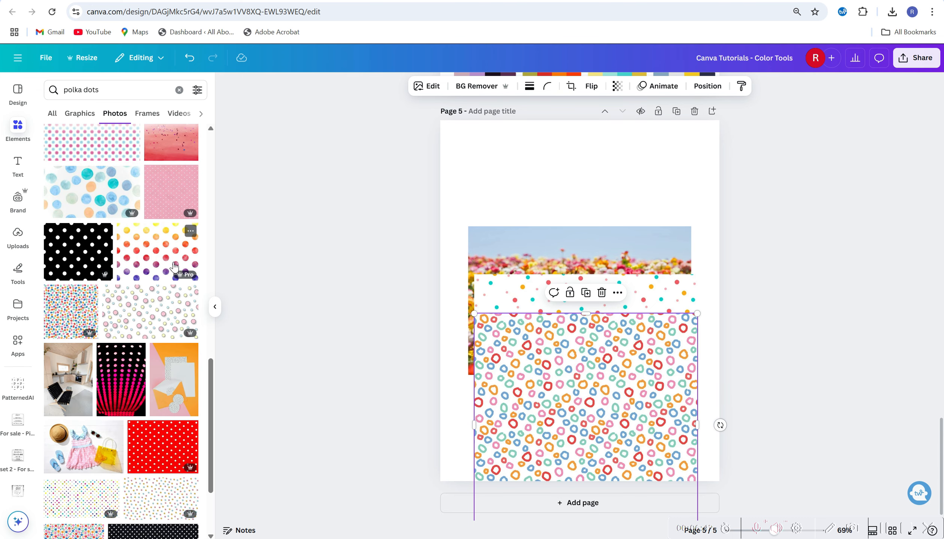
drag(174, 266, 670, 212)
click(541, 191)
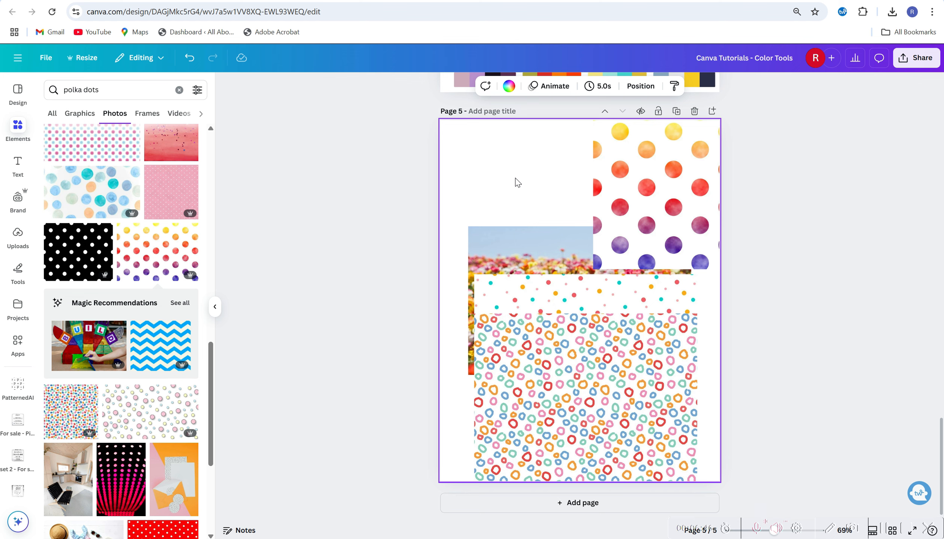
key(r)
drag(580, 257, 580, 230)
drag(571, 280, 506, 175)
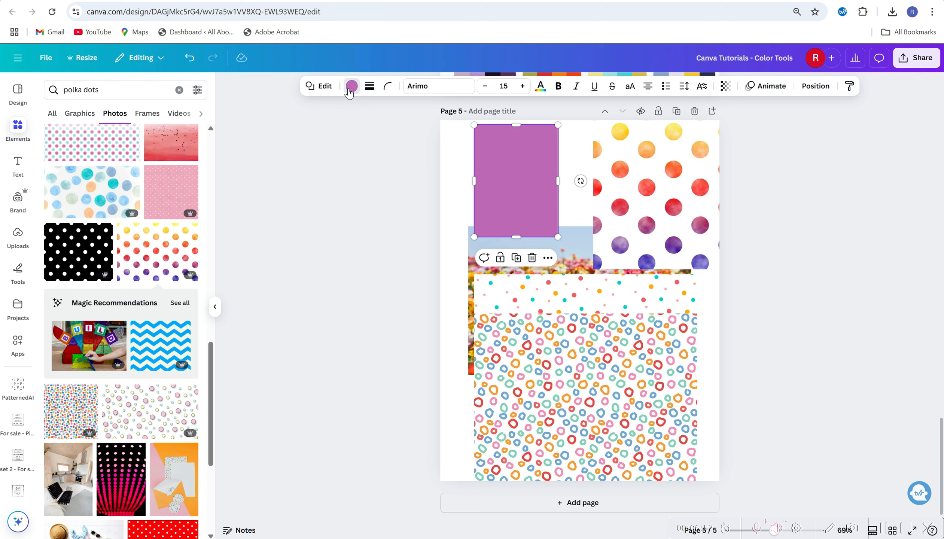
click(350, 92)
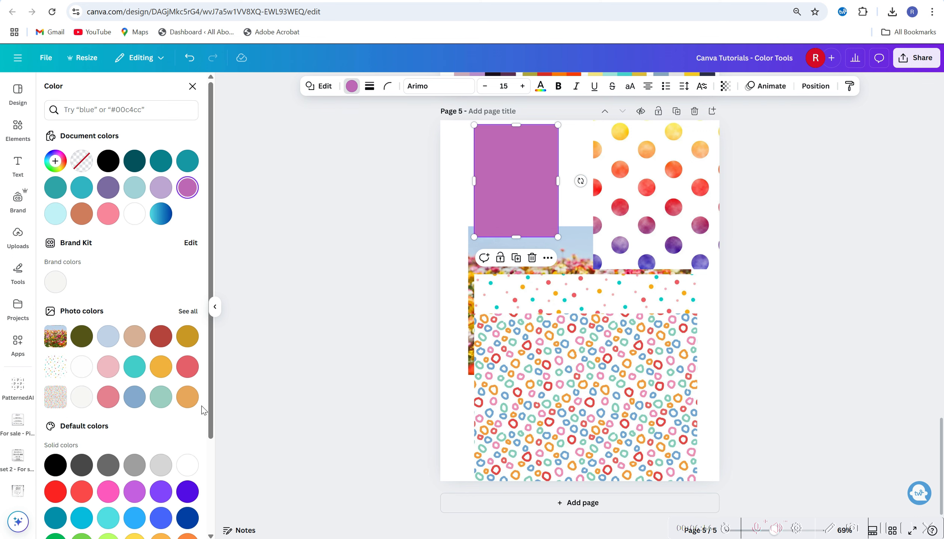
click(189, 312)
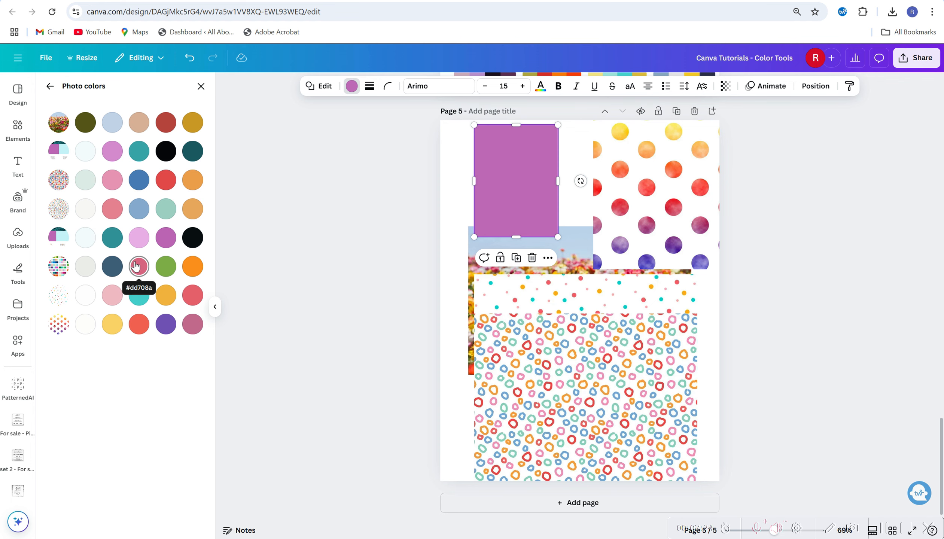
key(ctrl+Tab)
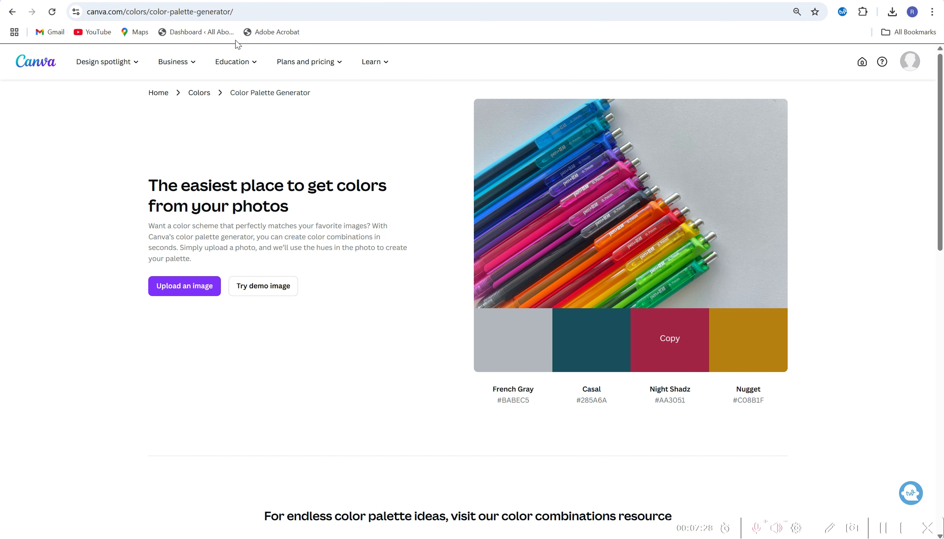
key(ctrl+Tab)
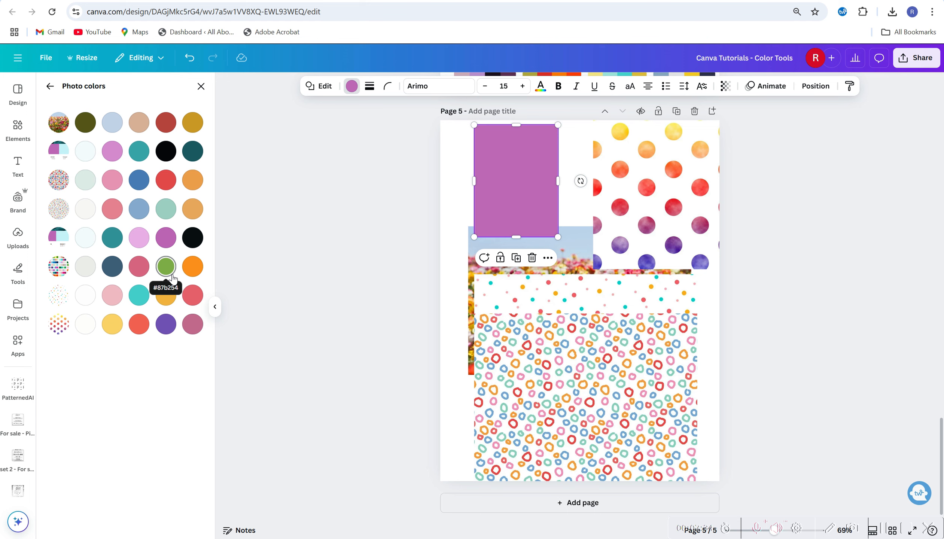
click(50, 87)
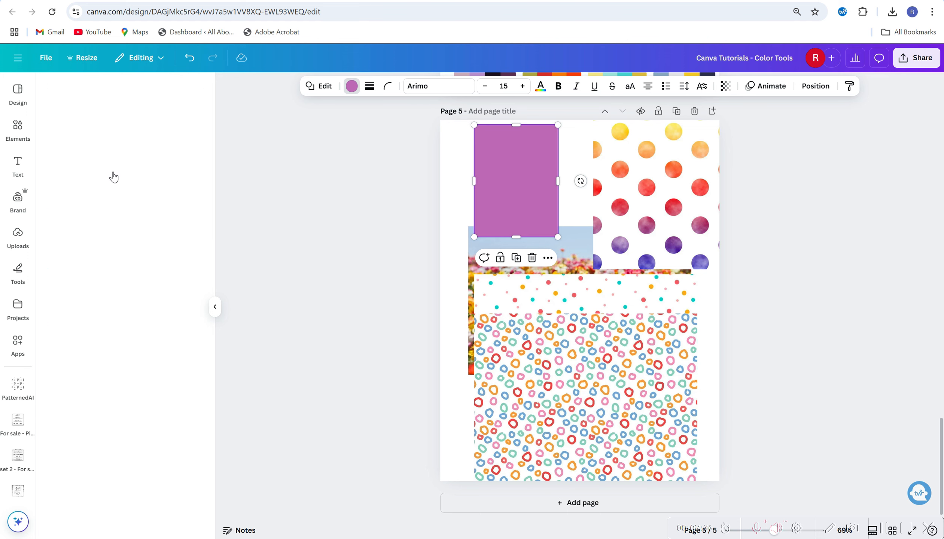
click(18, 127)
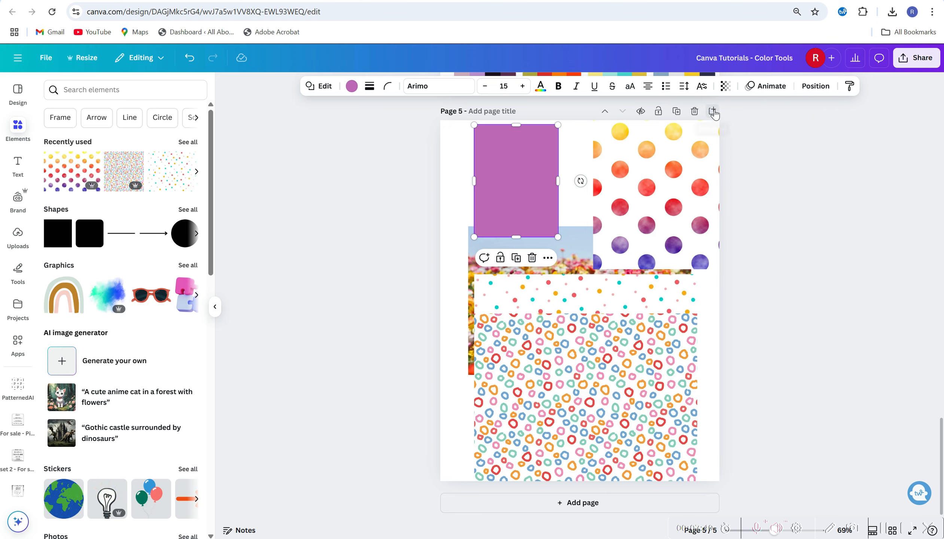
- Add page 6, search graphics for 'color swatch', and place blue dots and pink dots swatches
click(580, 502)
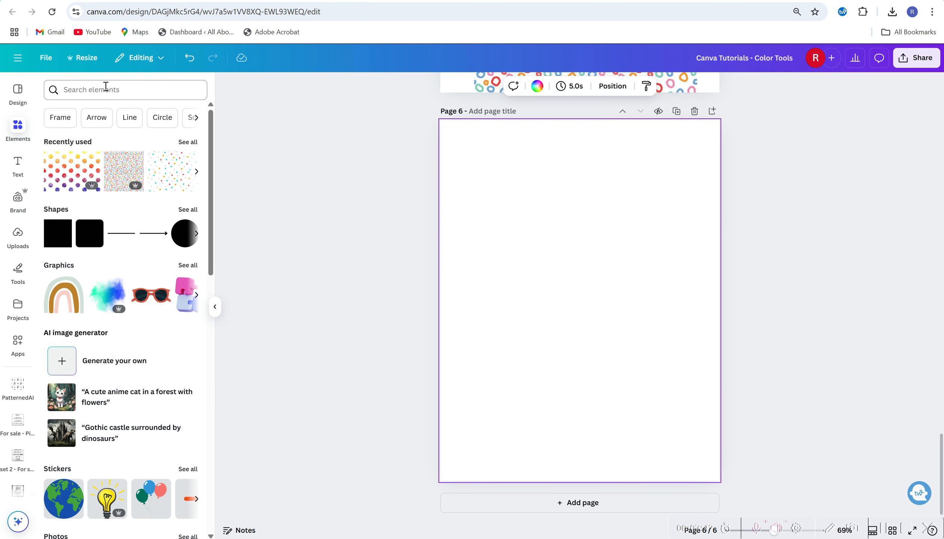
click(107, 88)
text(color swatch)
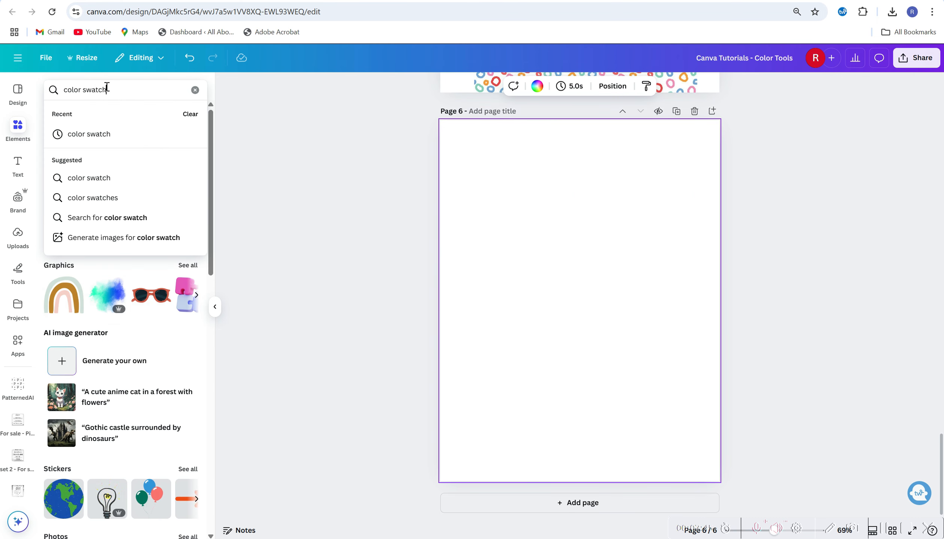
key(Return)
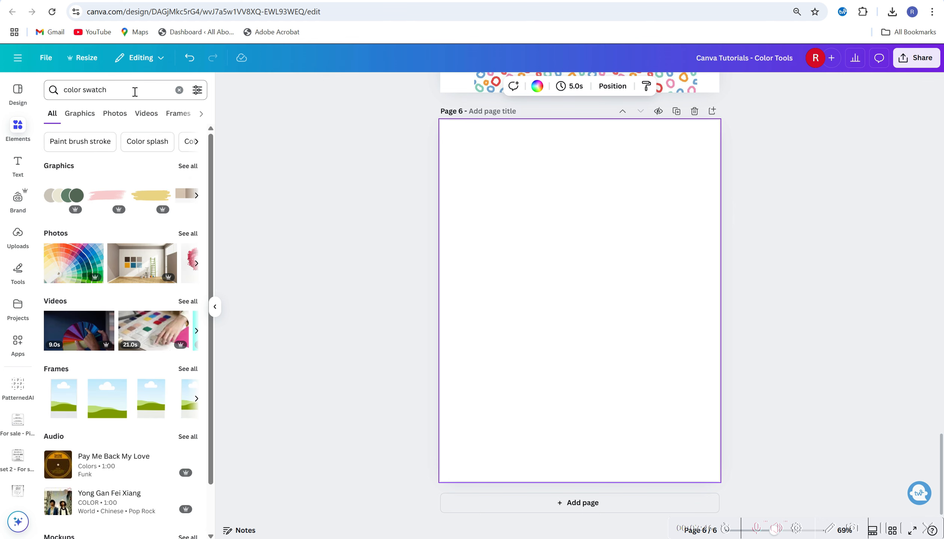
click(188, 166)
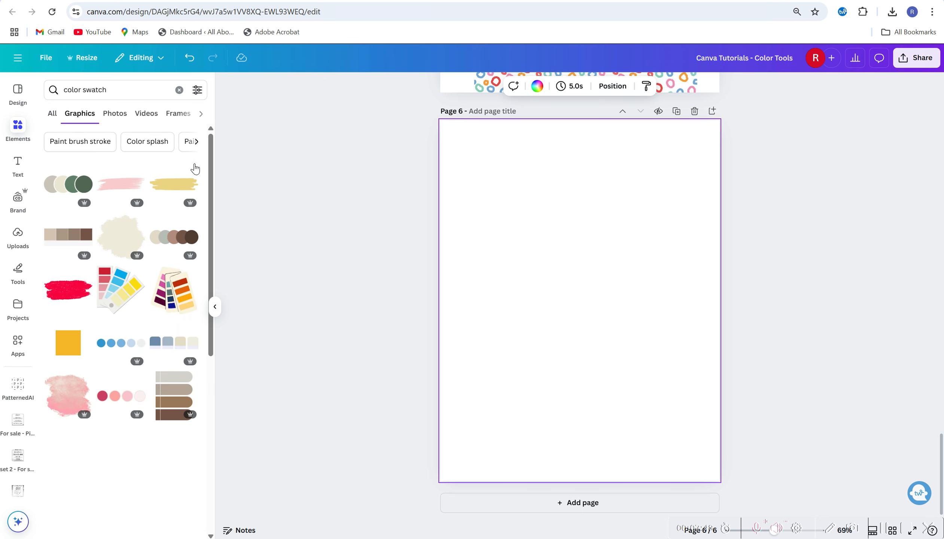
scroll(143, 313, down, 5)
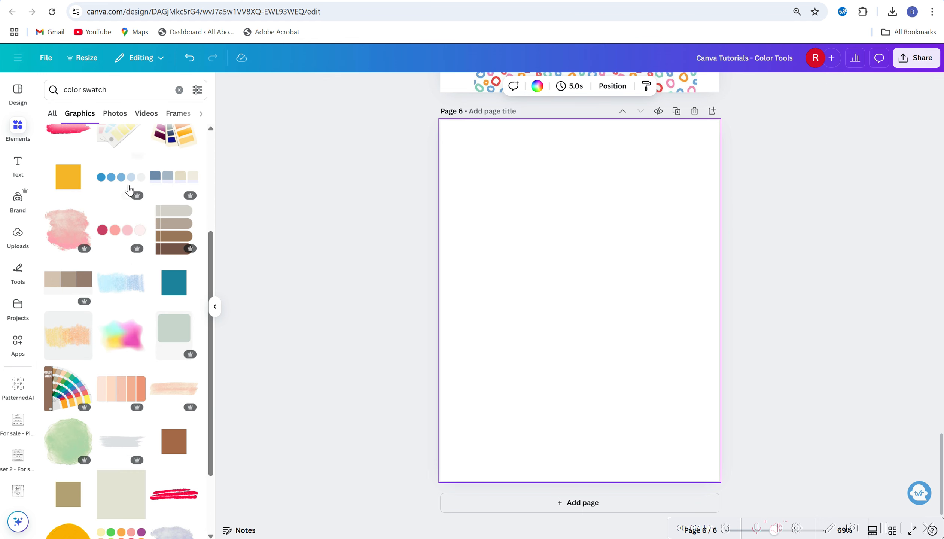
click(116, 183)
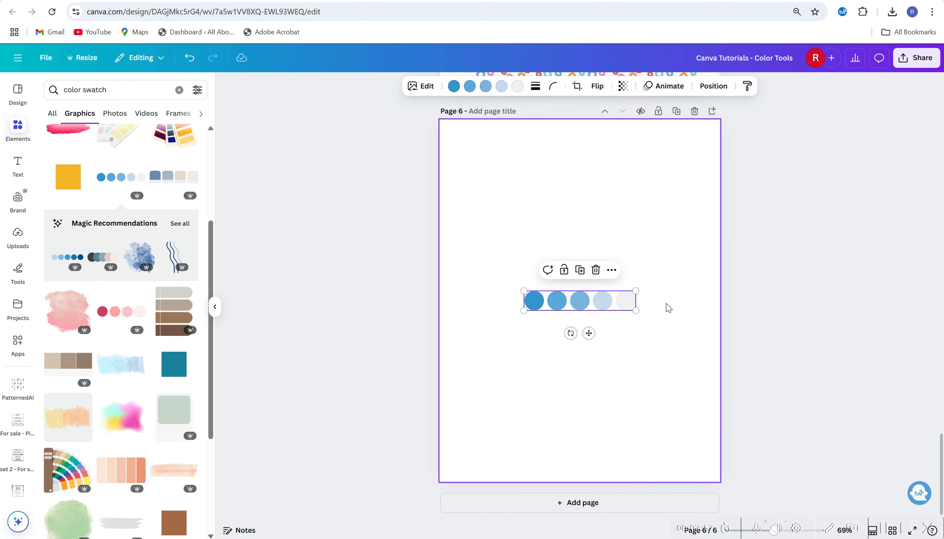
drag(112, 313, 603, 340)
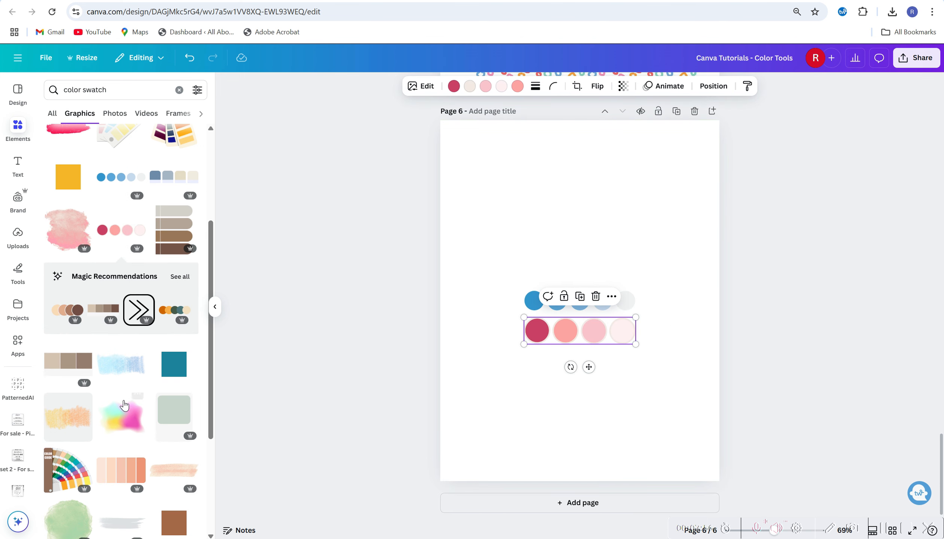
- Add the green circles and four-square green swatches, stacking them lower on the page
scroll(129, 385, down, 5)
scroll(131, 385, down, 3)
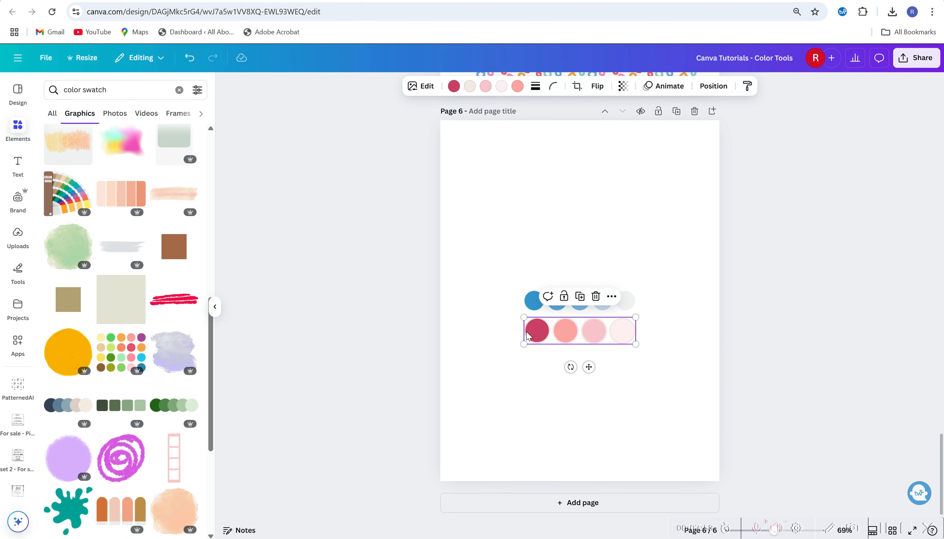
scroll(151, 371, down, 5)
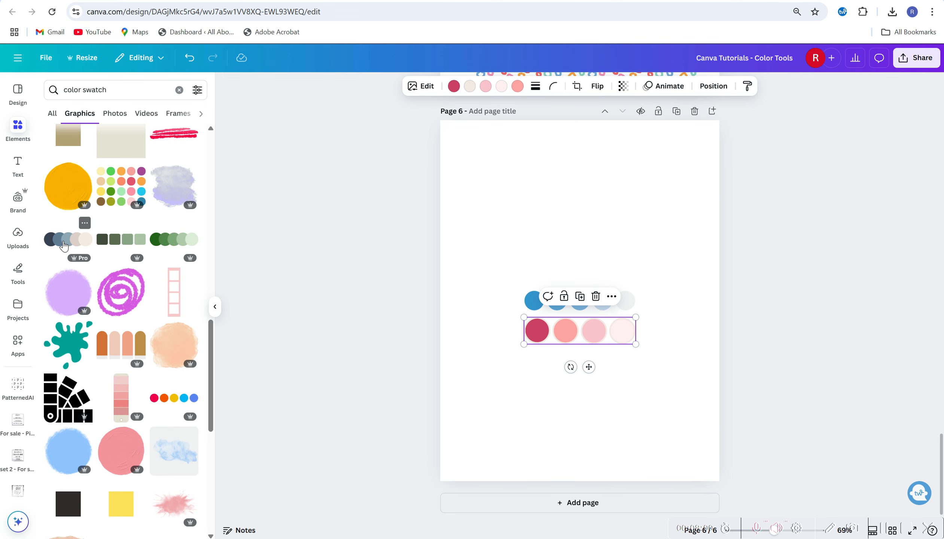
click(173, 240)
drag(599, 313, 593, 377)
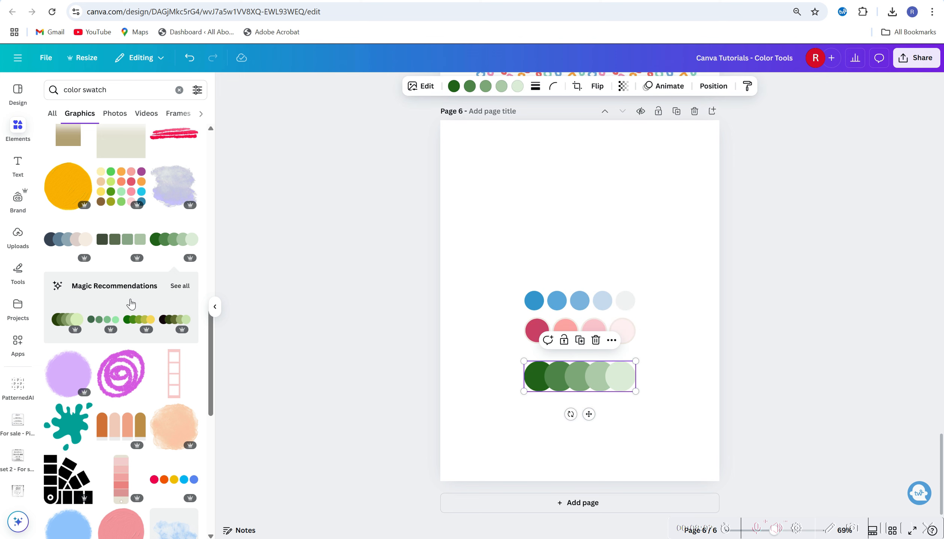
click(121, 240)
drag(623, 311, 618, 417)
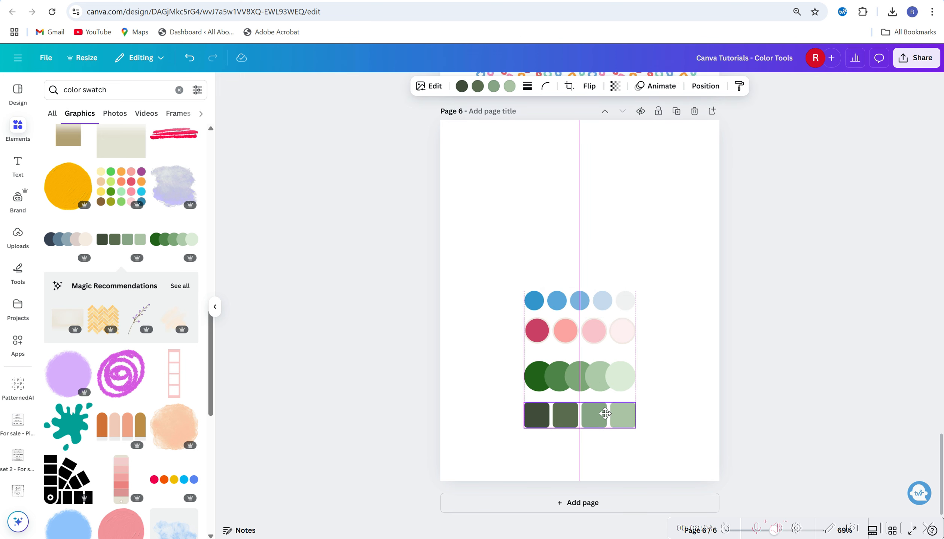
- Add the purple circles swatch and more swatches, including a blue diamond one above the red
scroll(141, 374, down, 5)
scroll(141, 374, down, 5)
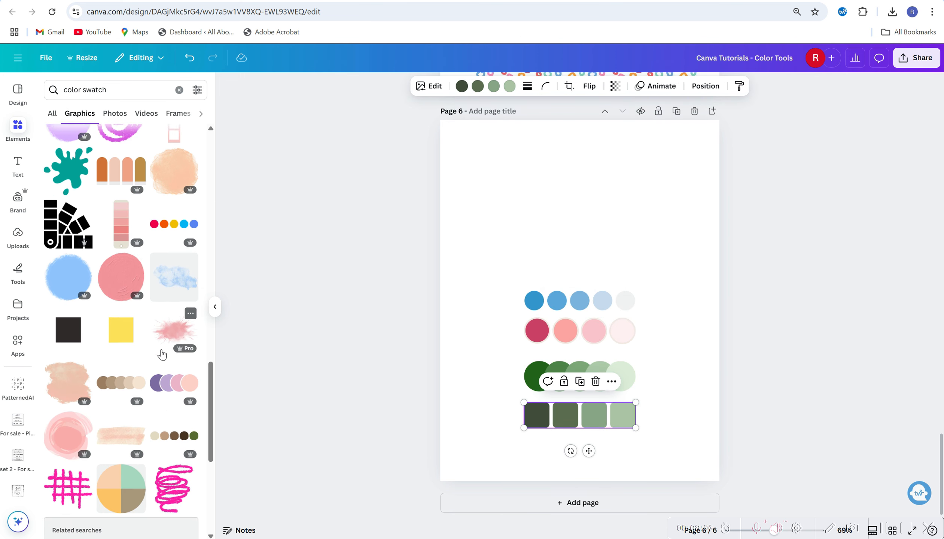
click(174, 306)
drag(608, 301, 609, 255)
scroll(148, 361, down, 3)
scroll(148, 362, down, 10)
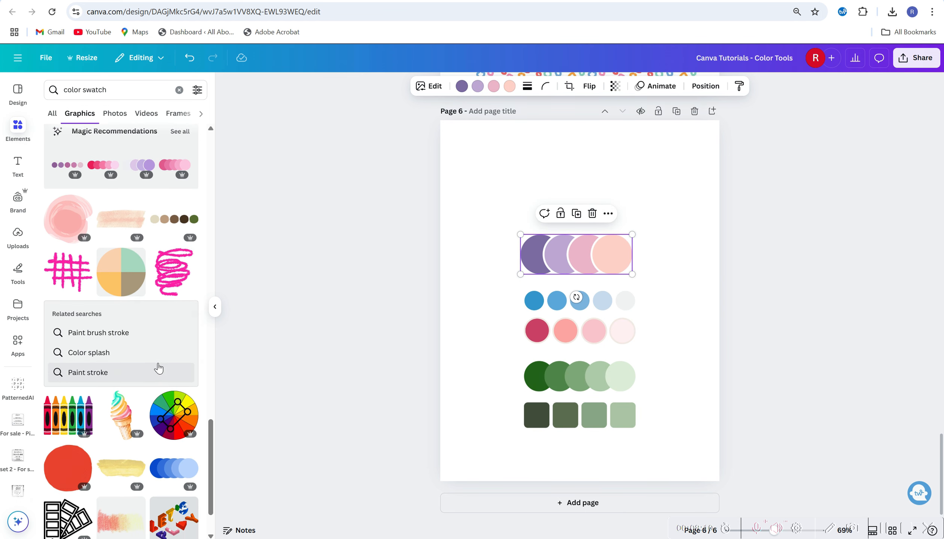
scroll(155, 365, down, 9)
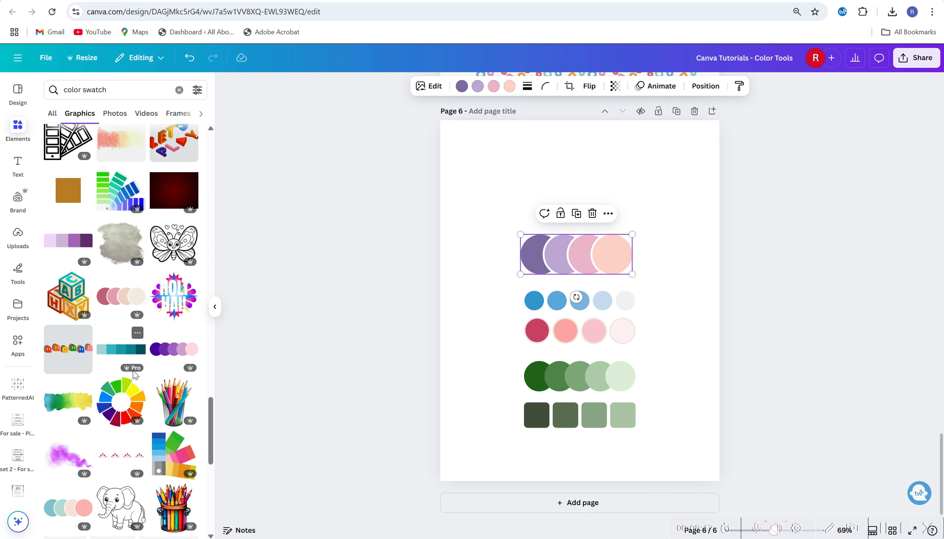
scroll(133, 371, down, 6)
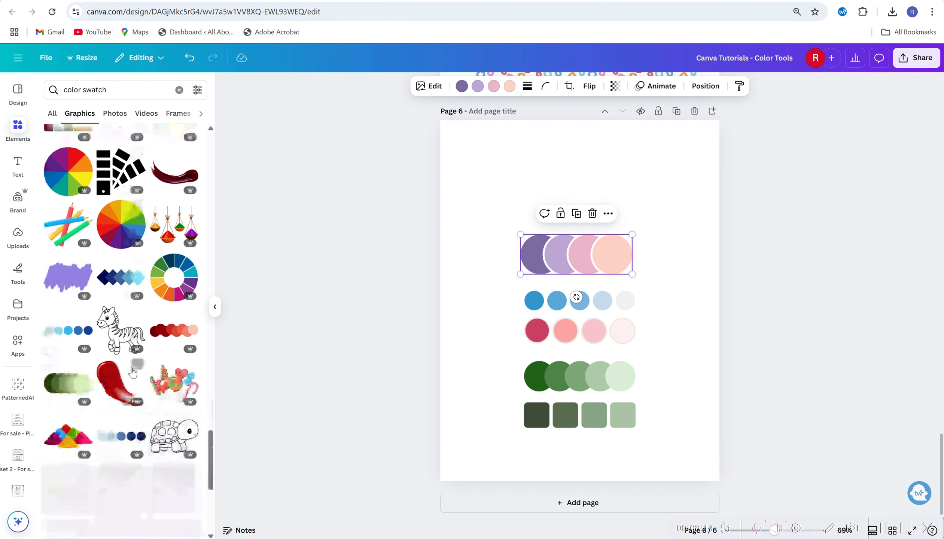
drag(174, 330, 581, 231)
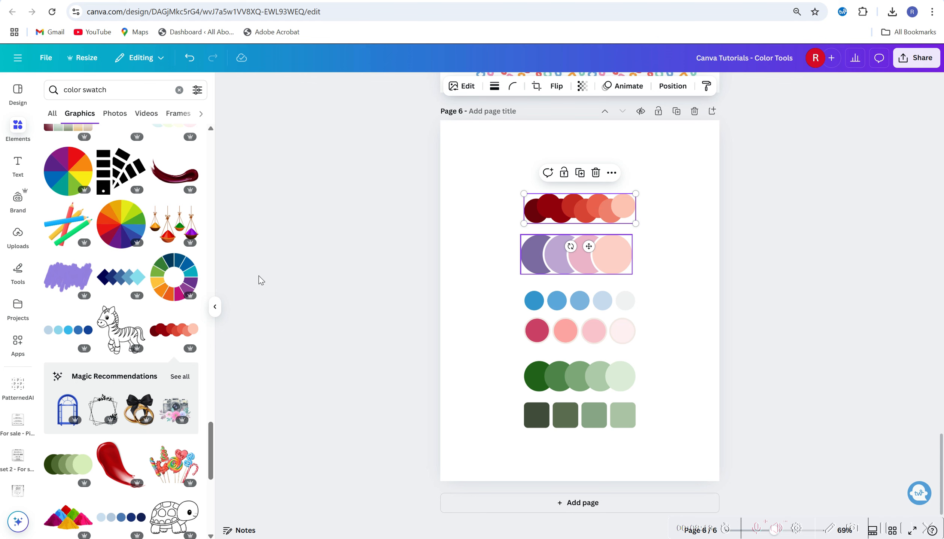
drag(121, 277, 598, 163)
click(692, 258)
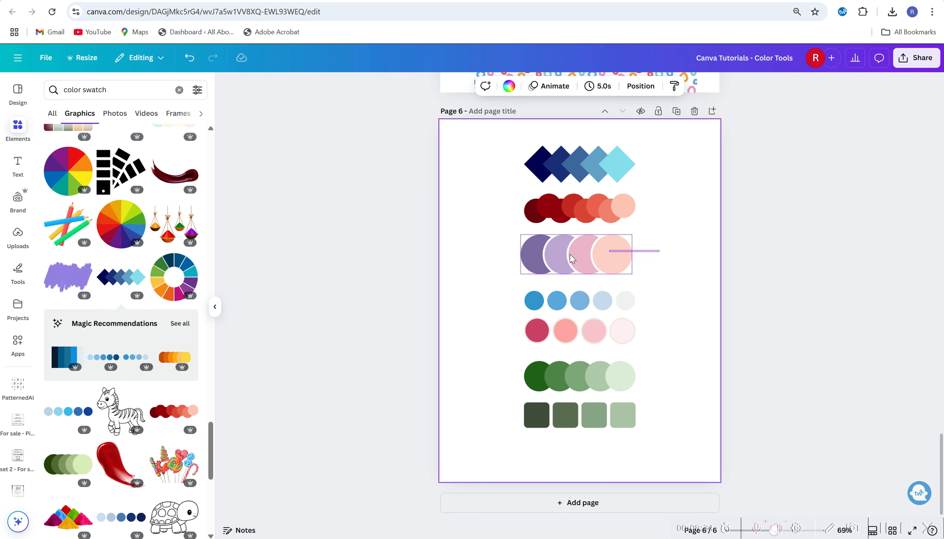
click(571, 264)
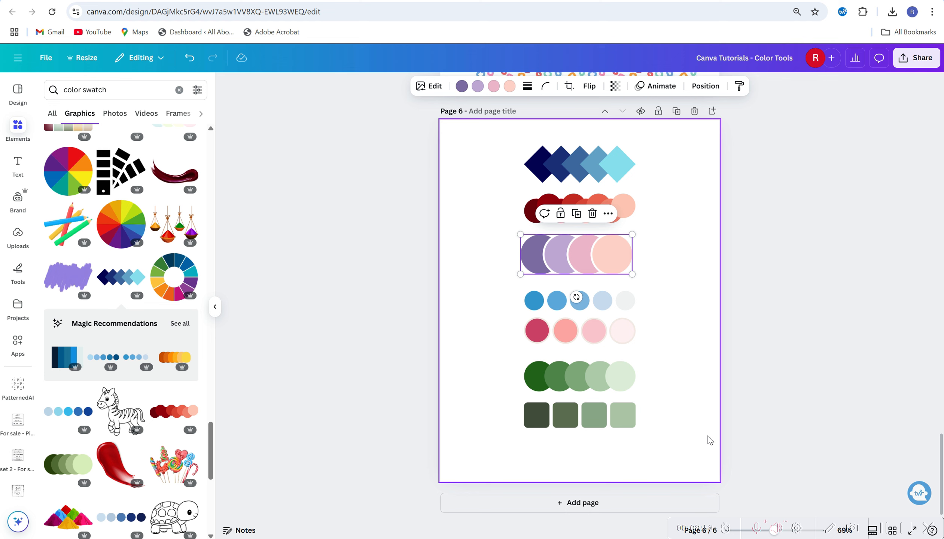
- Recolour the peach circle of the lilac circle palette to teal from Document colors
click(512, 90)
click(188, 215)
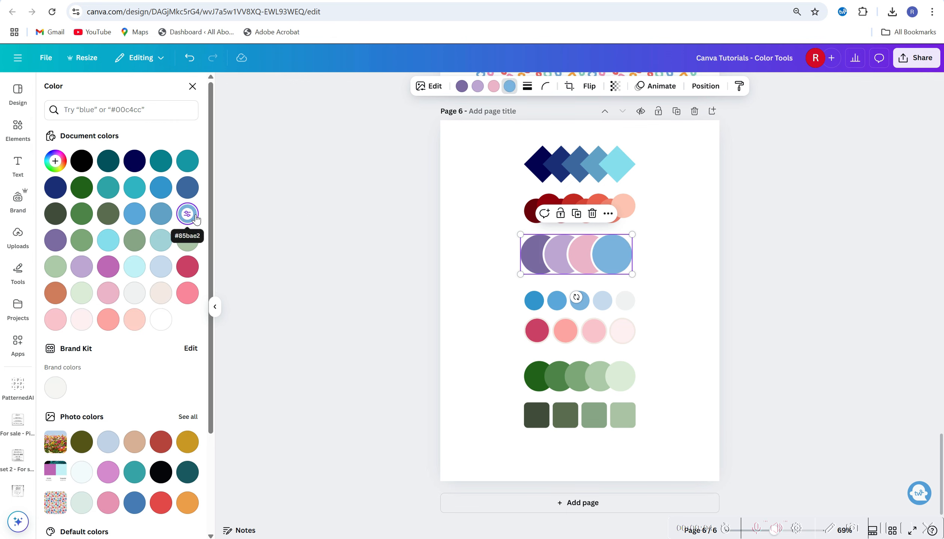
click(185, 162)
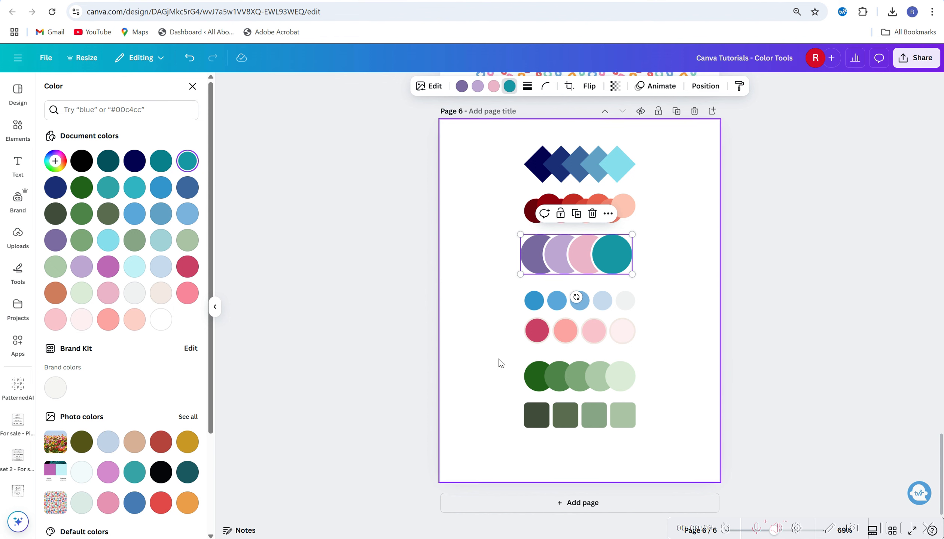
scroll(120, 413, down, 3)
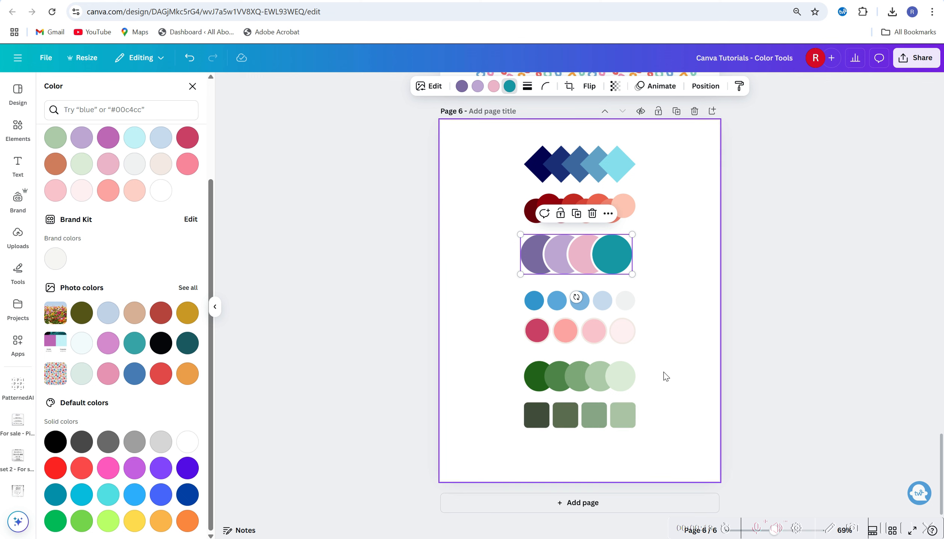
- Select the green square palette and make its fourth square purple
click(546, 409)
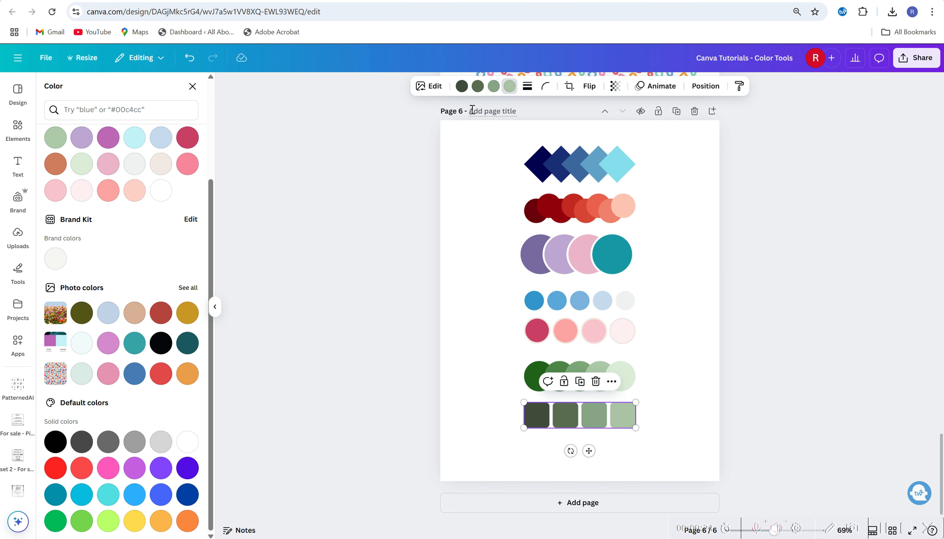
click(112, 473)
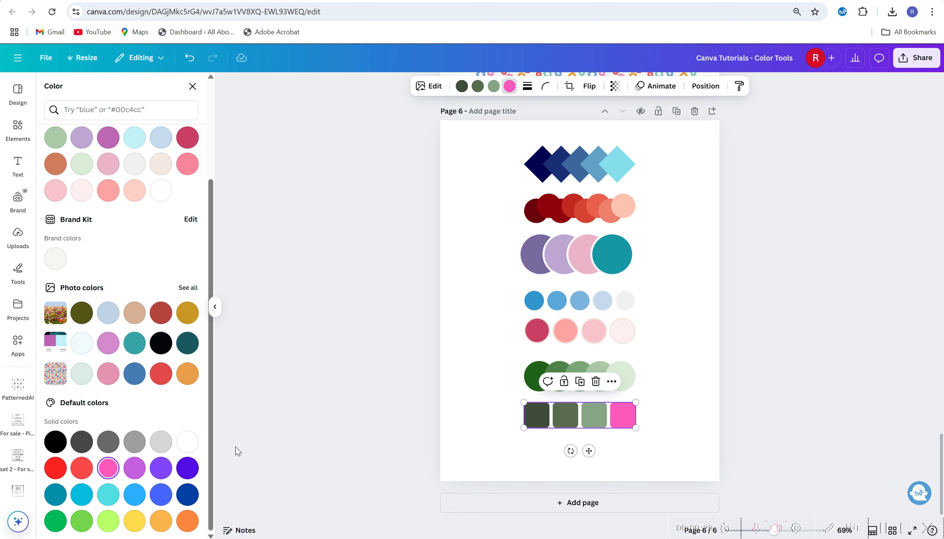
click(136, 473)
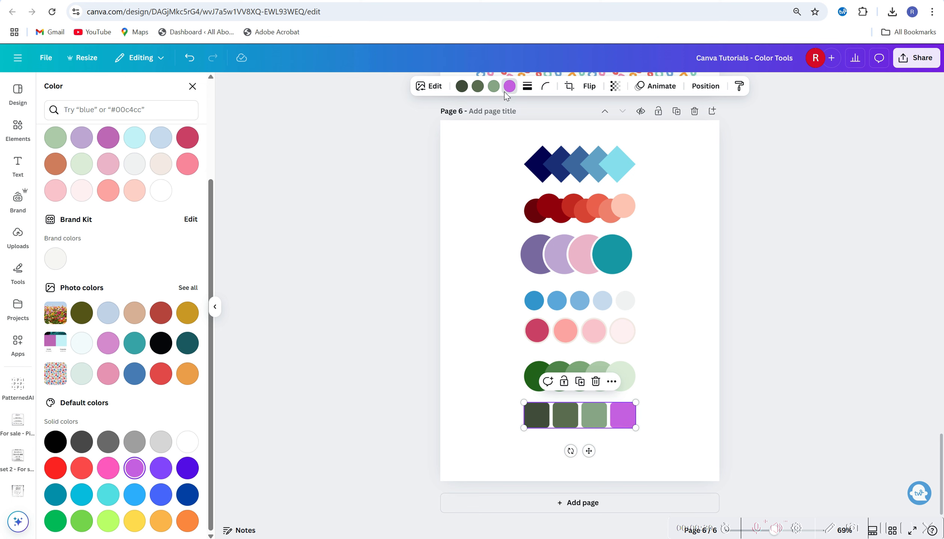
- Make the third square pale pink #FFC3E8 using the custom colour picker
click(493, 86)
click(107, 467)
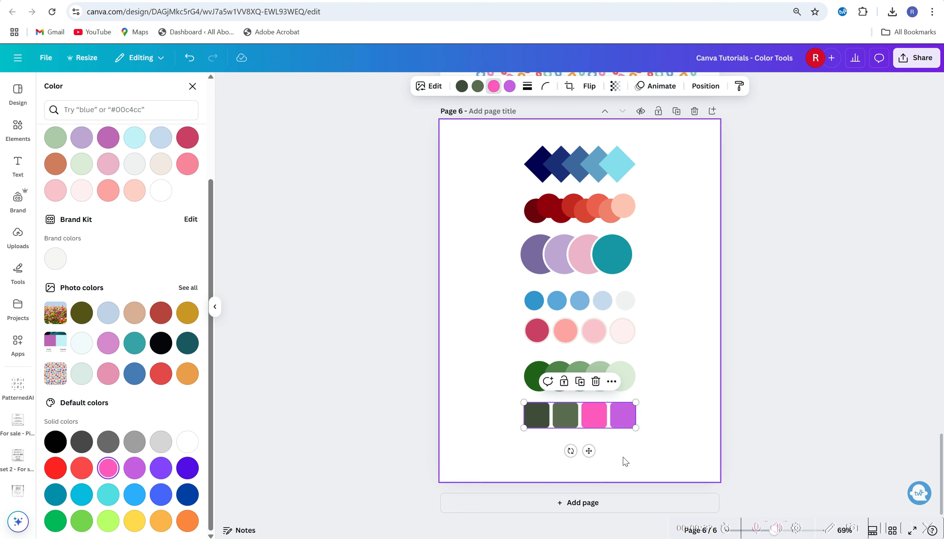
click(496, 92)
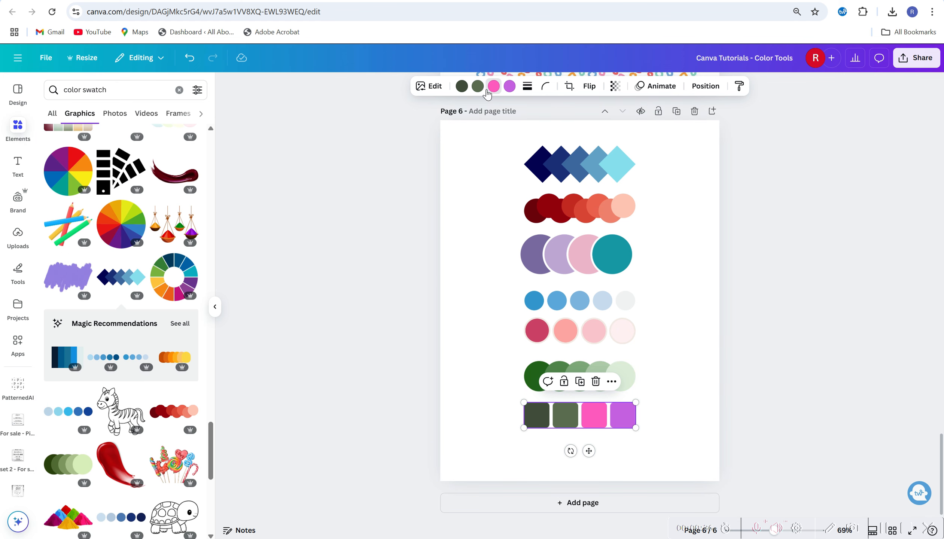
click(495, 89)
click(55, 162)
drag(128, 193, 85, 187)
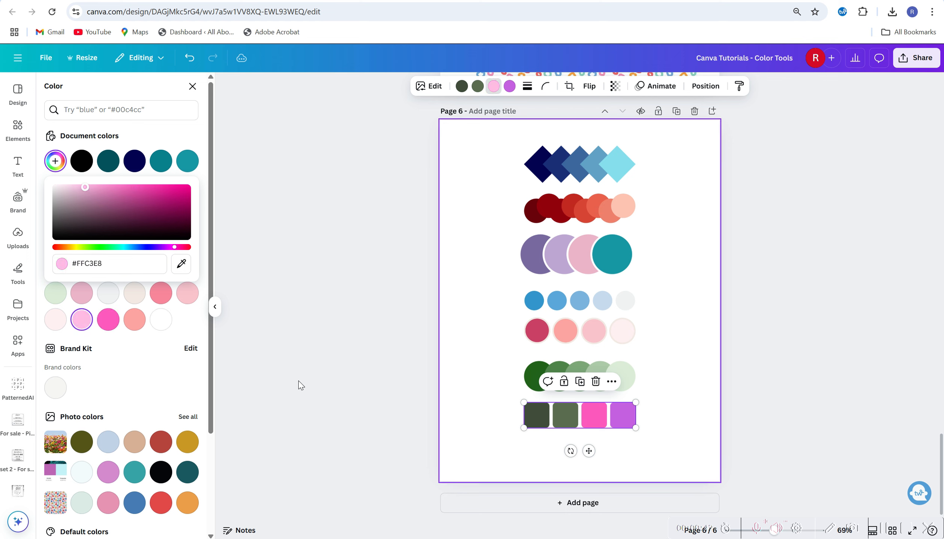
click(62, 265)
click(181, 264)
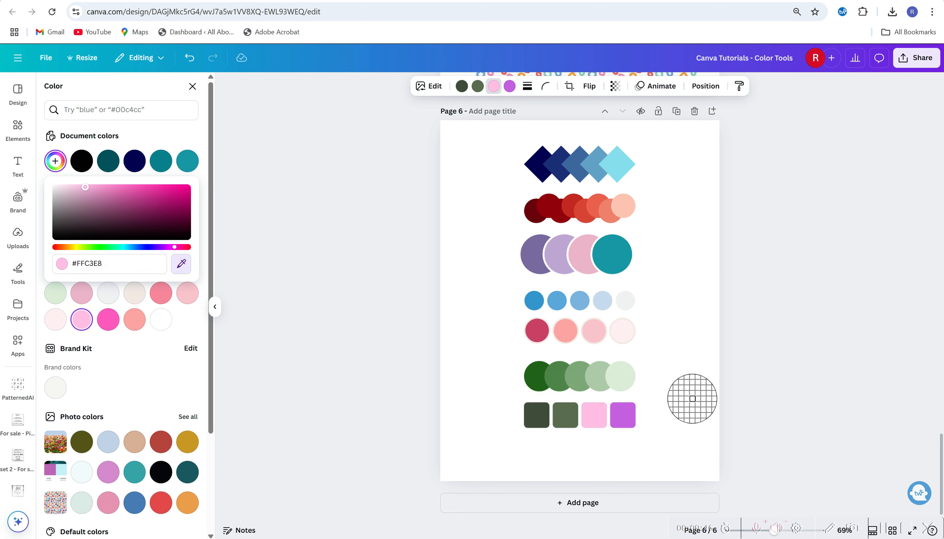
key(Escape)
click(696, 401)
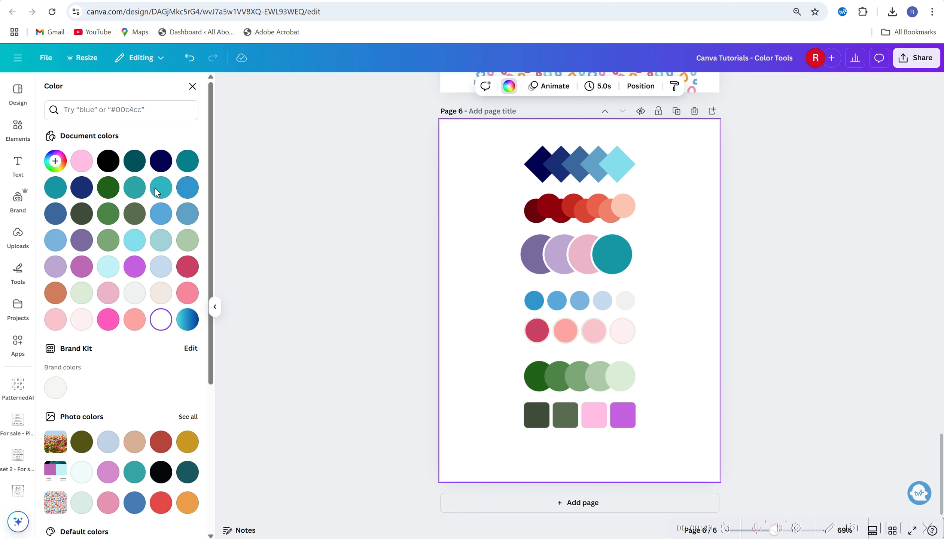
- Search Elements photos for 'color swatch' and add the colour-wheel fan photo to page 6
click(11, 124)
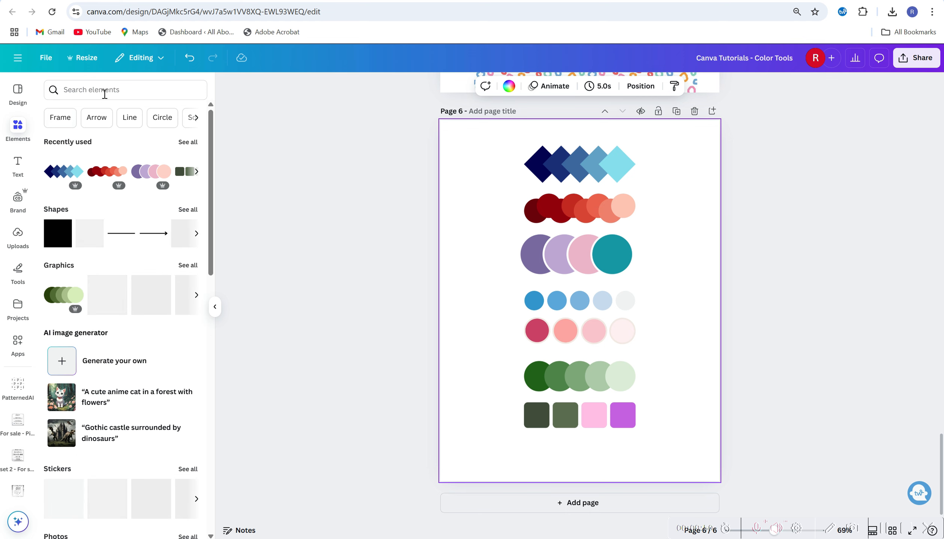
click(107, 90)
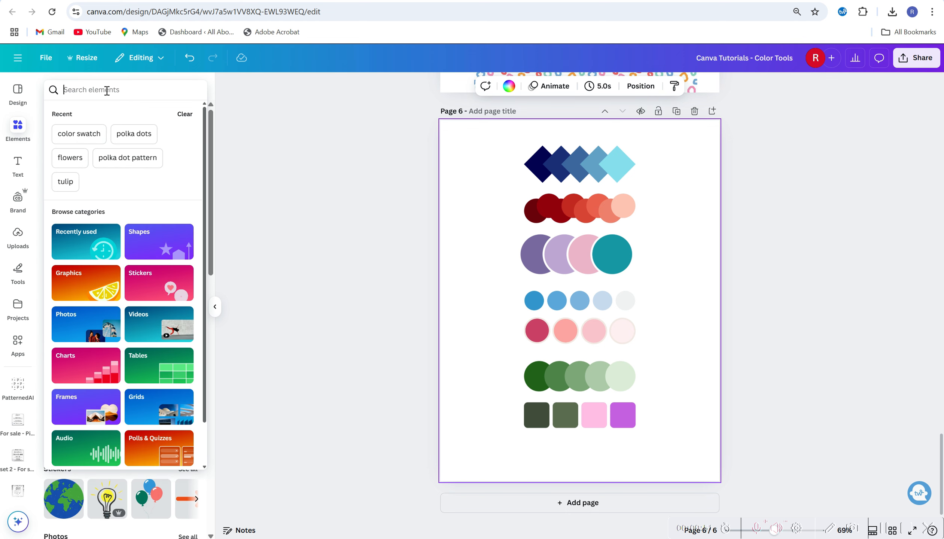
click(92, 137)
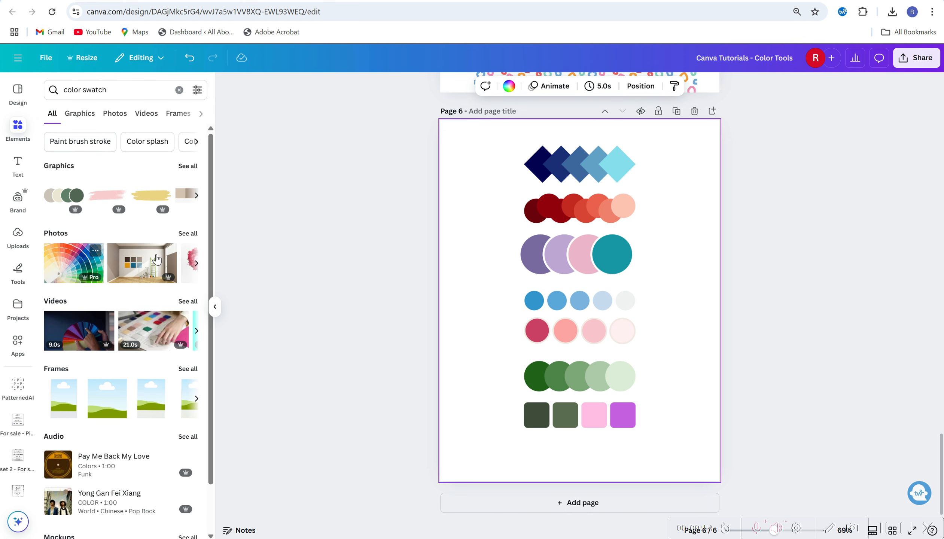
click(181, 237)
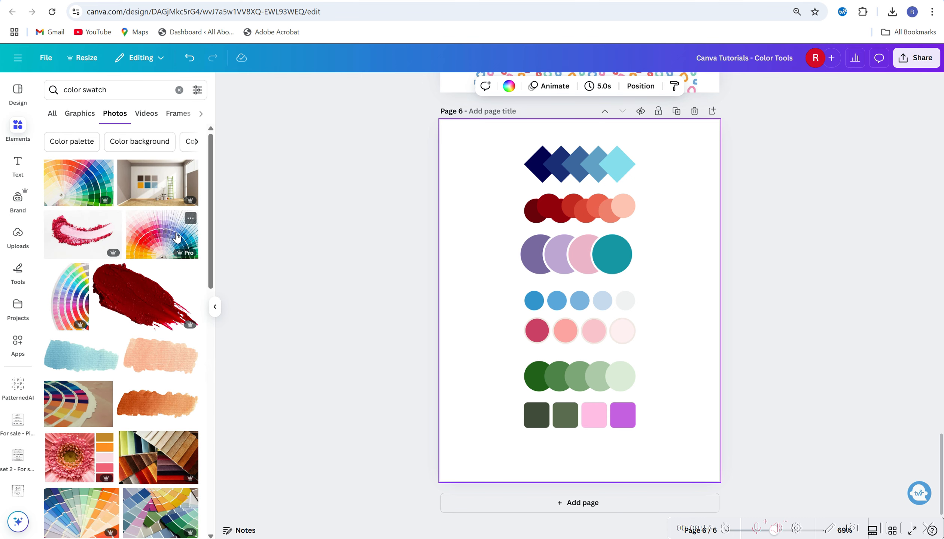
click(181, 231)
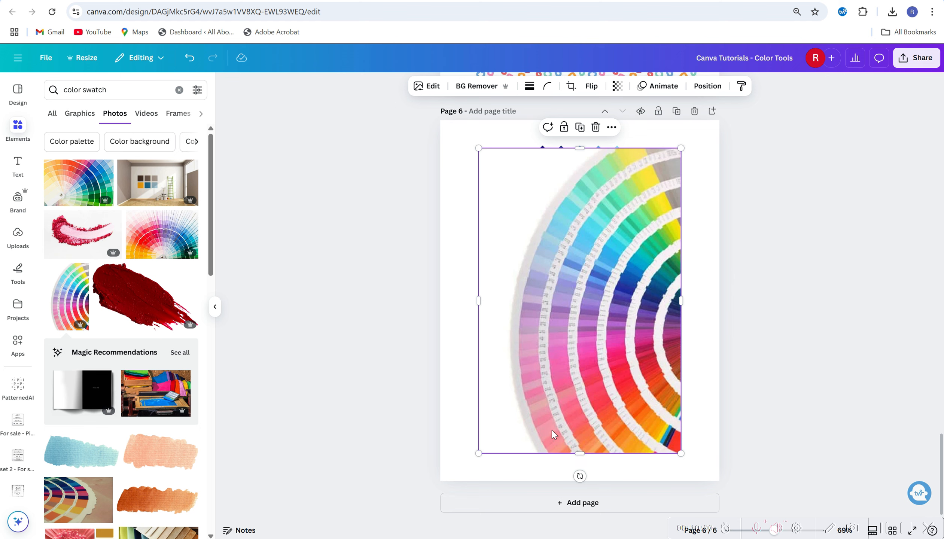
- Add a fabric swatch photo, then replace it with the pink flower swatch photo
scroll(141, 328, down, 8)
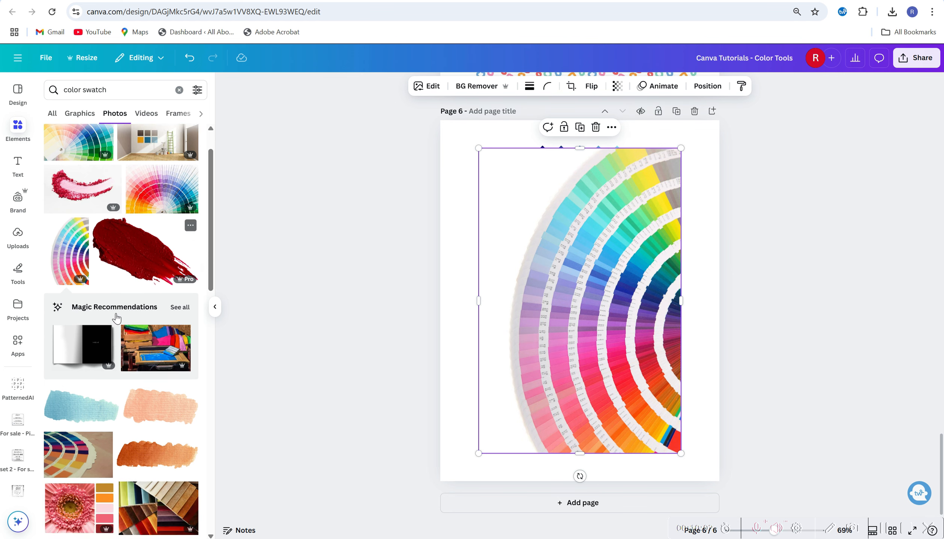
scroll(140, 328, down, 5)
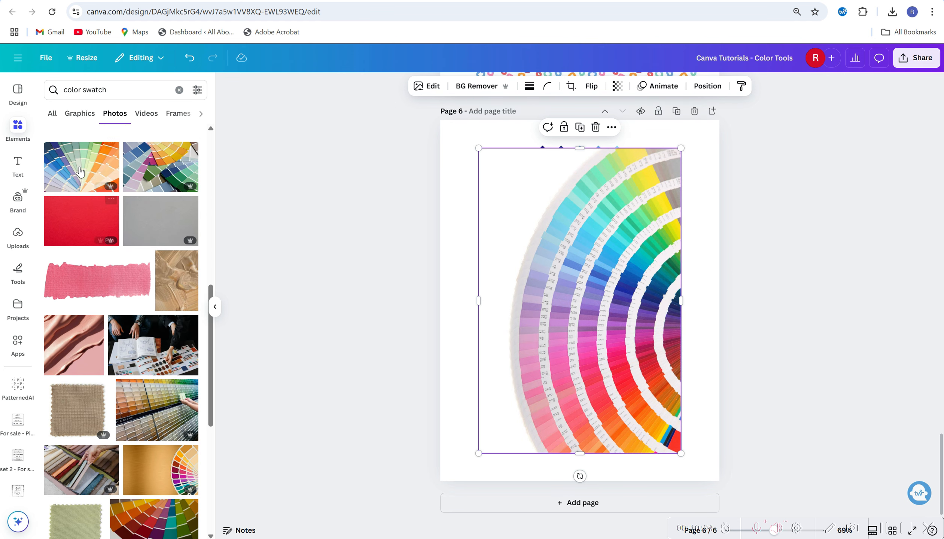
scroll(158, 379, down, 1)
scroll(158, 379, down, 6)
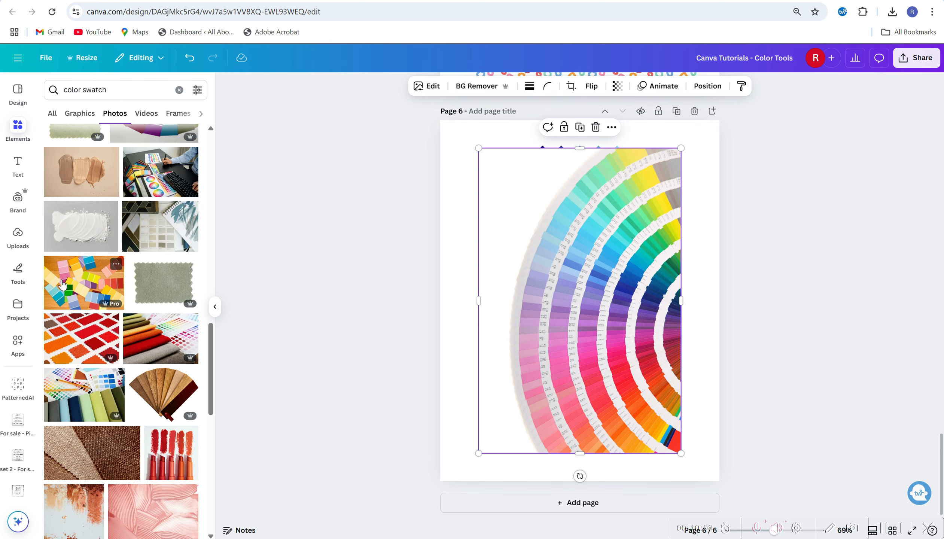
scroll(198, 339, down, 2)
scroll(198, 339, down, 1)
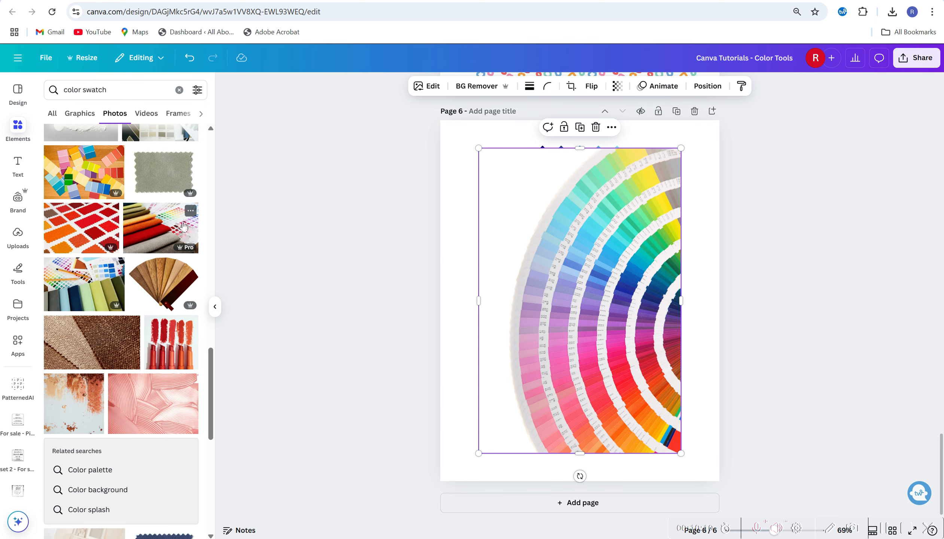
click(180, 231)
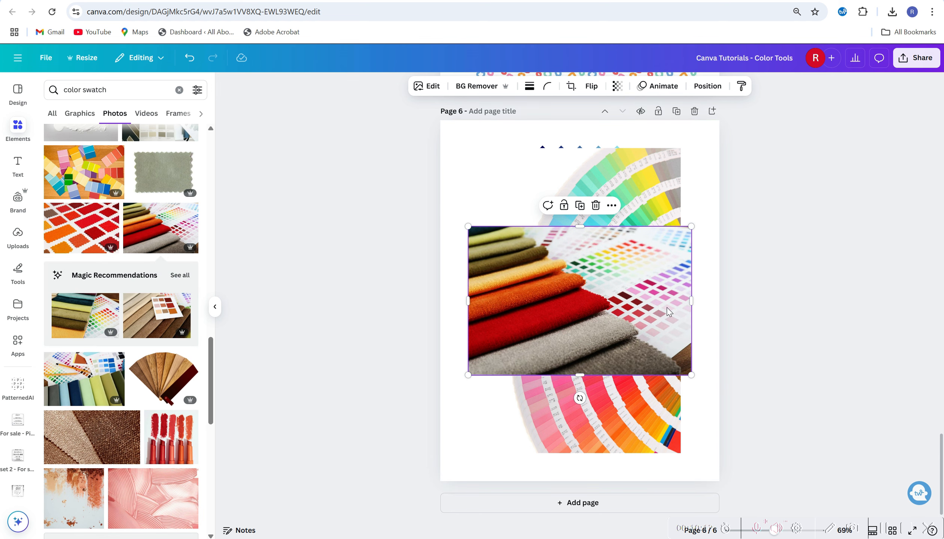
scroll(120, 346, down, 10)
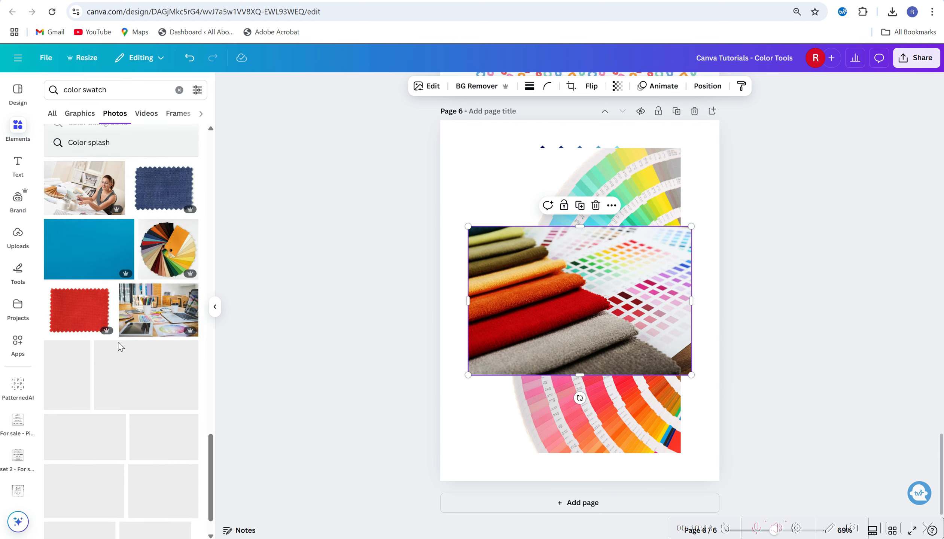
scroll(122, 347, down, 5)
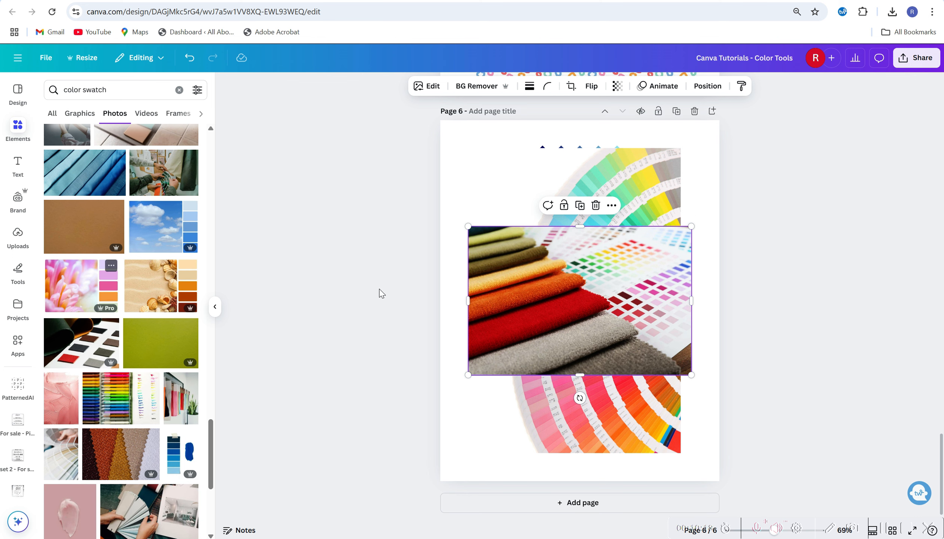
drag(300, 287, 657, 300)
click(717, 311)
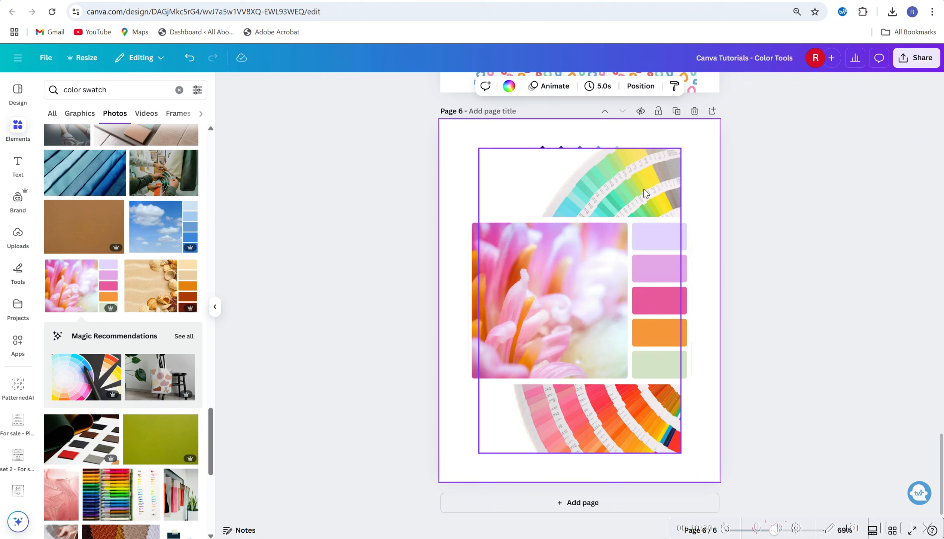
click(596, 259)
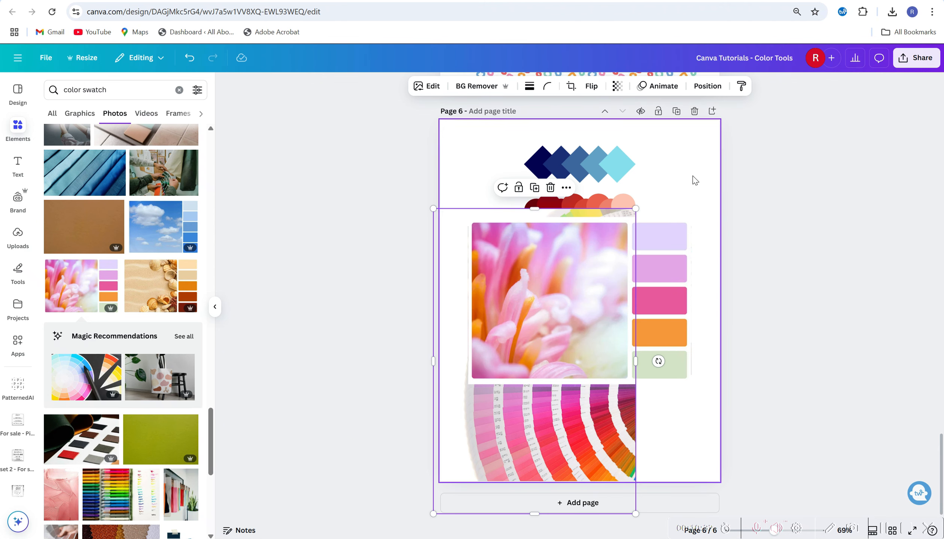